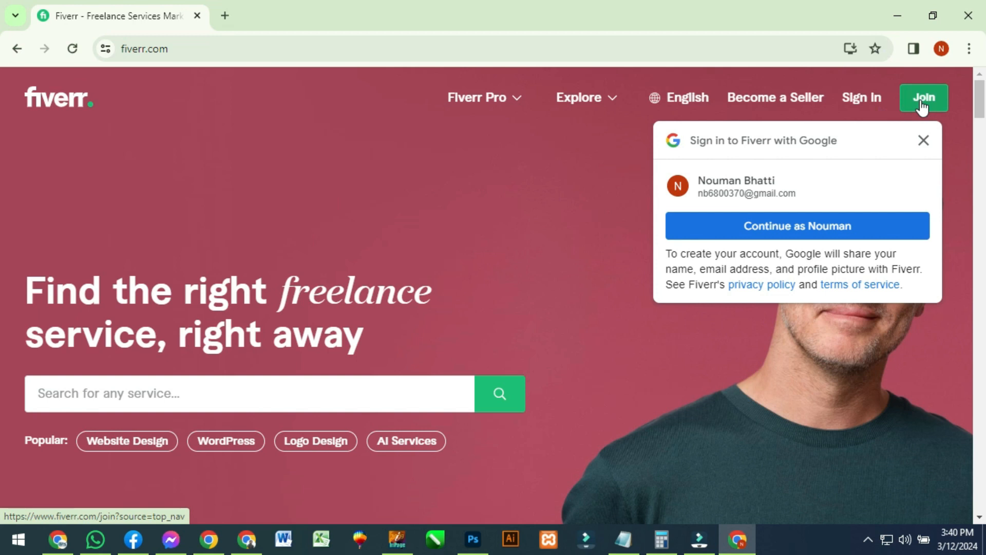
Join Fiverr with Continue with Google, selecting the Google account and confirming the sign-in
{"action": "left_click", "coordinate": [921, 106]}
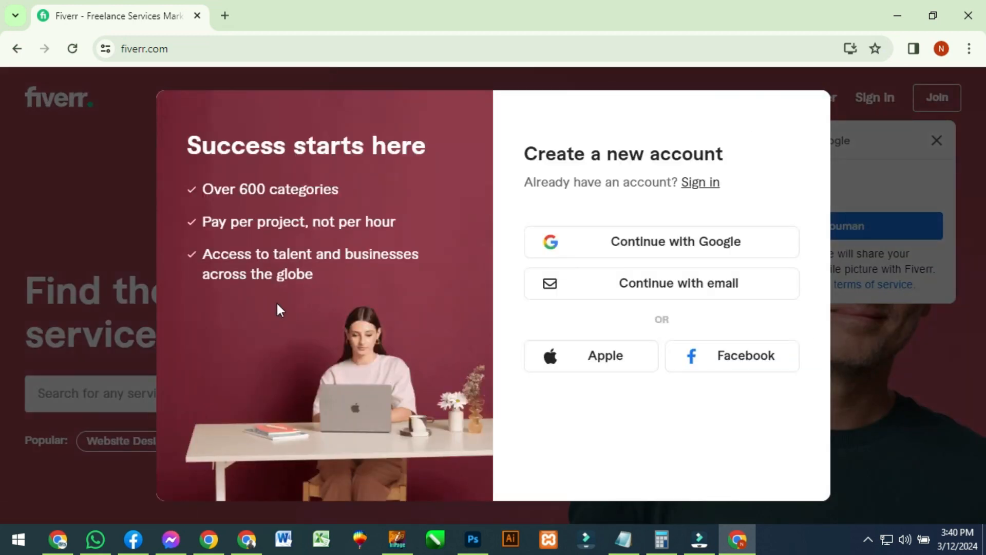
{"action": "left_click", "coordinate": [684, 254]}
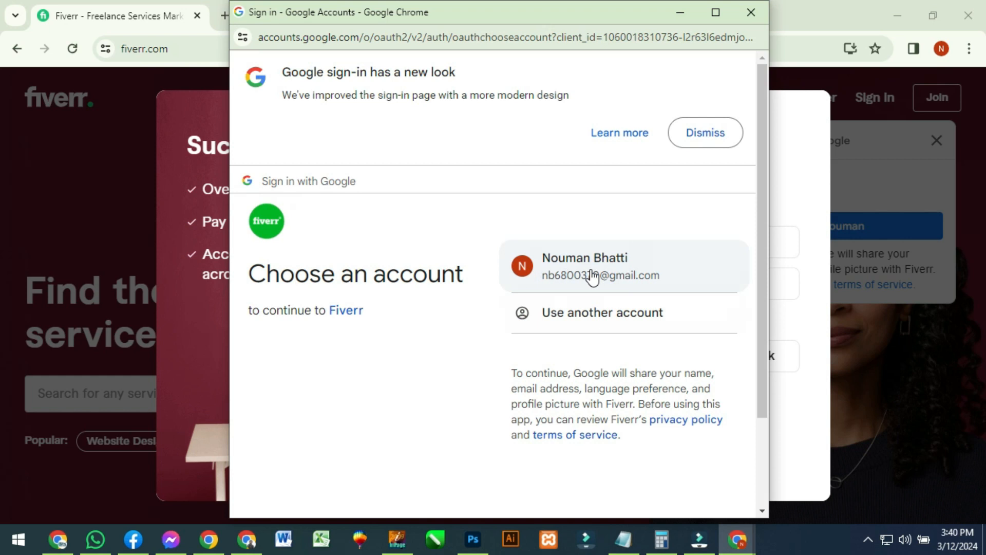
{"action": "left_click", "coordinate": [592, 268]}
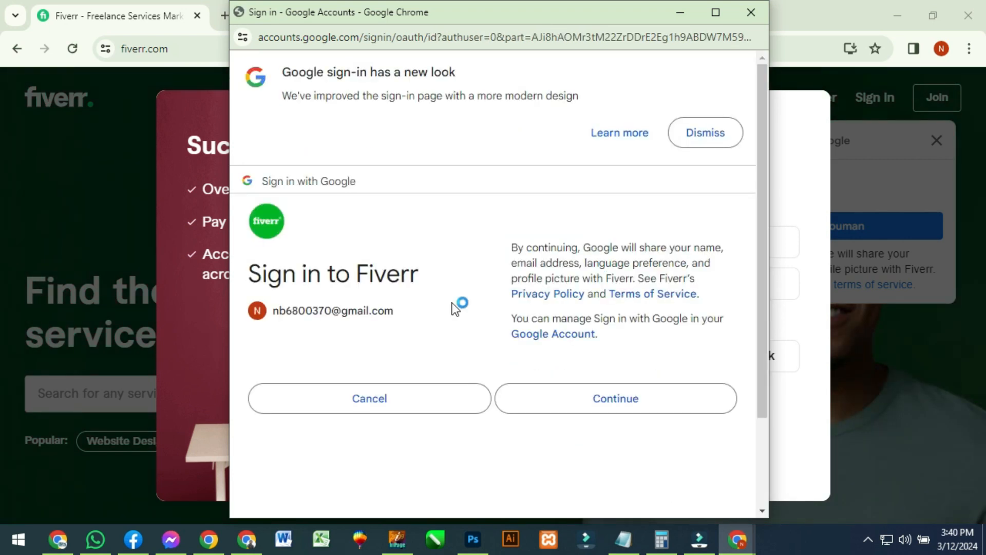
{"action": "left_click", "coordinate": [596, 403]}
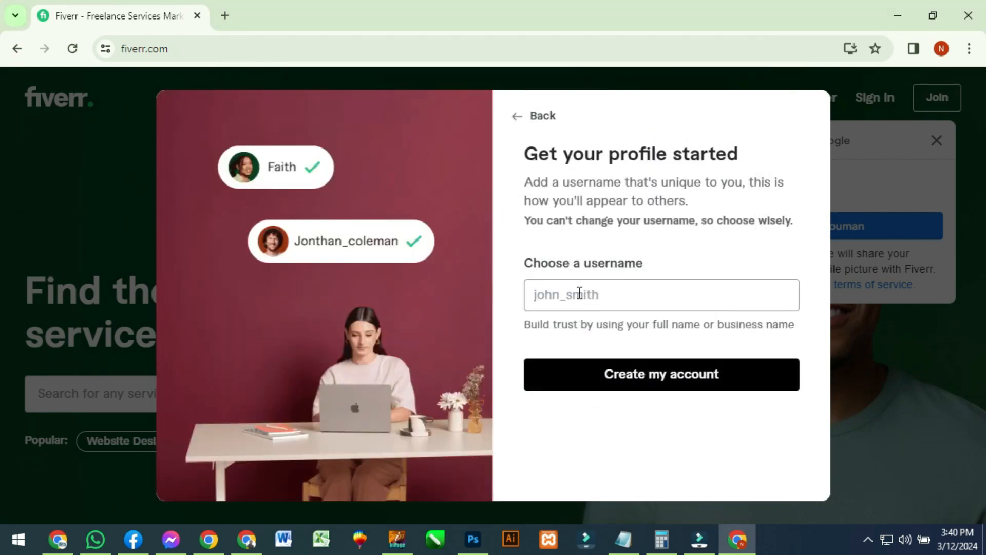
Enter a unique username based on the seller's name and create the Fiverr account
{"action": "type", "text": "mU"}
{"action": "key", "text": "BackSpace"}
{"action": "key", "text": "BackSpace"}
{"action": "type", "text": "mioa"}
{"action": "key", "text": "BackSpace"}
{"action": "type", "text": "m"}
{"action": "key", "text": "BackSpace"}
{"action": "type", "text": "Mian"}
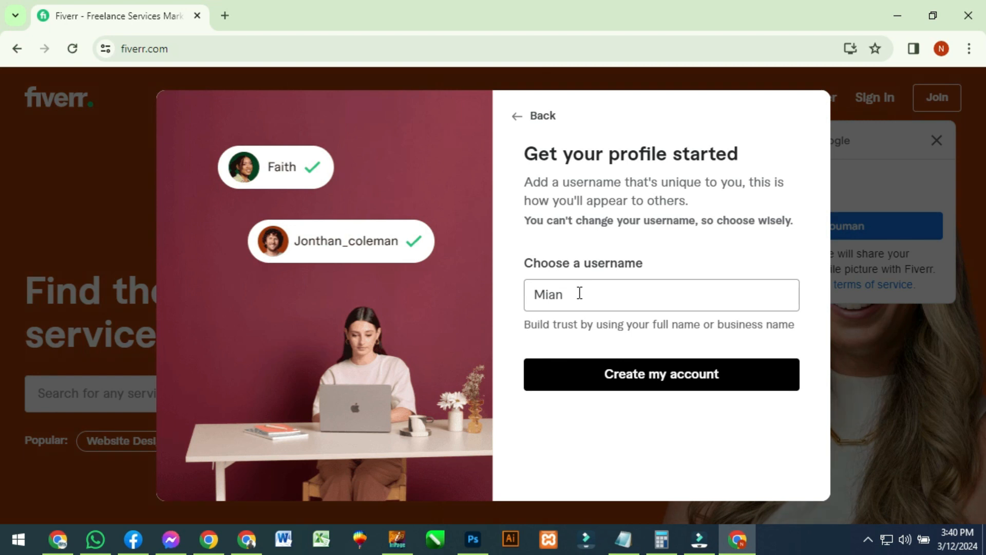
{"action": "type", "text": "_Arslan99"}
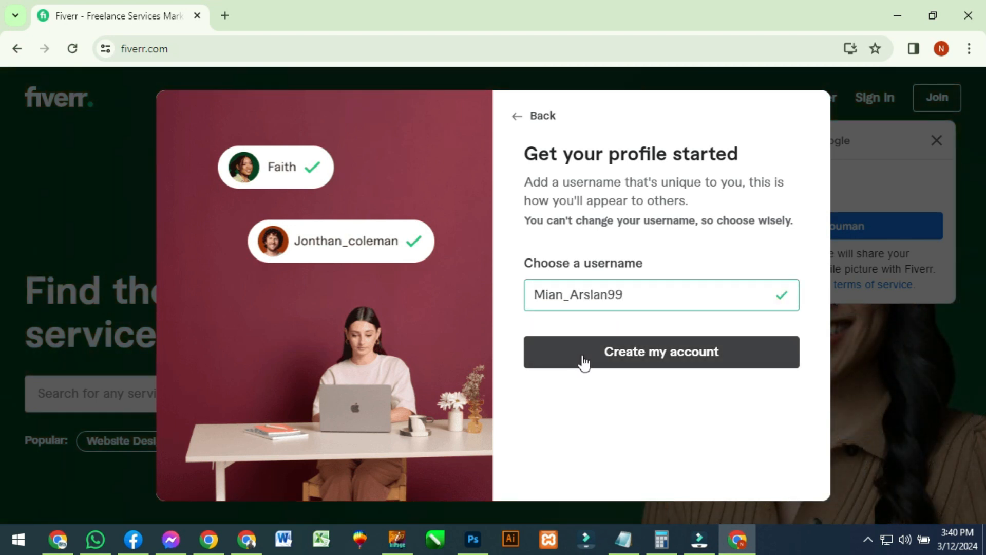
{"action": "left_click", "coordinate": [633, 352]}
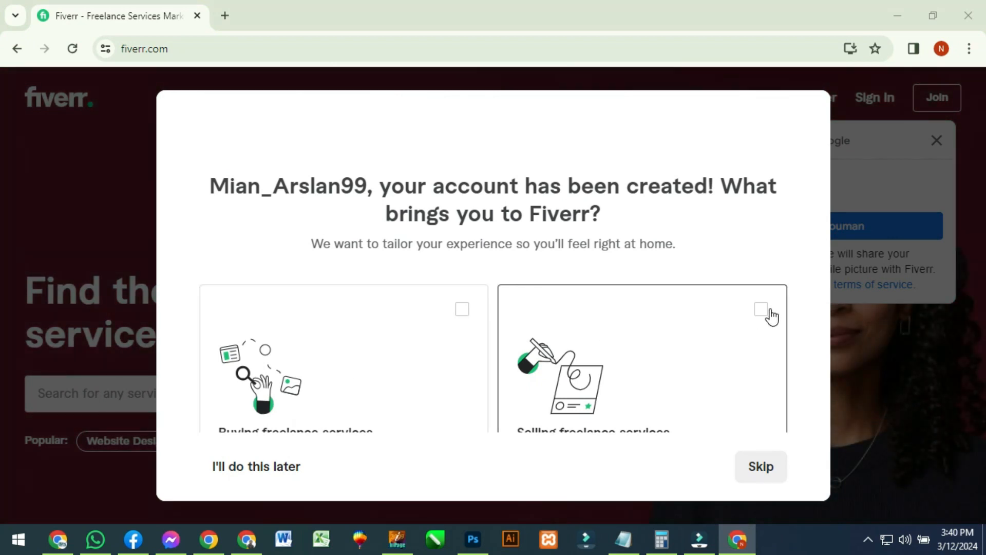
Pause the screen recorder from its tray icon and return to the Fiverr window in Chrome
{"action": "left_click", "coordinate": [868, 539]}
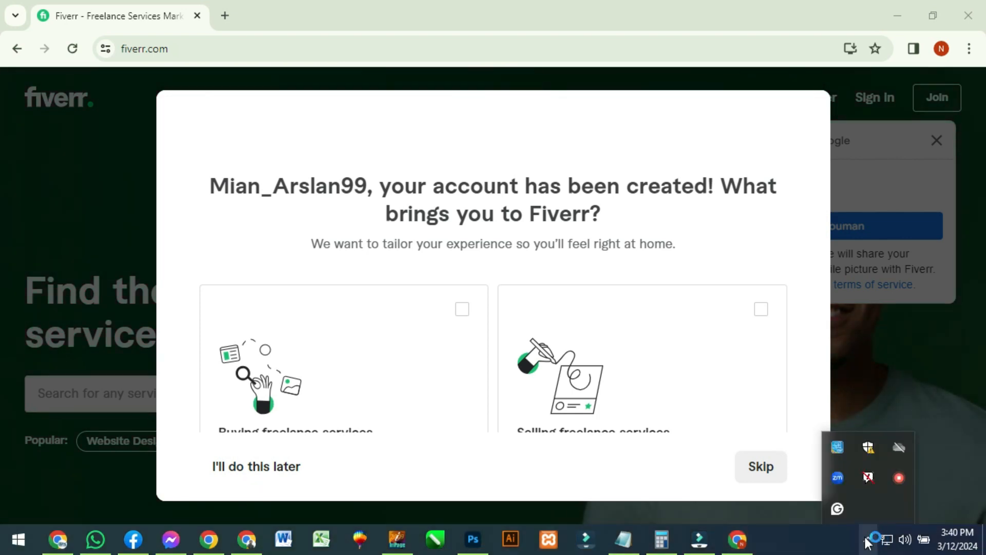
{"action": "right_click", "coordinate": [901, 480]}
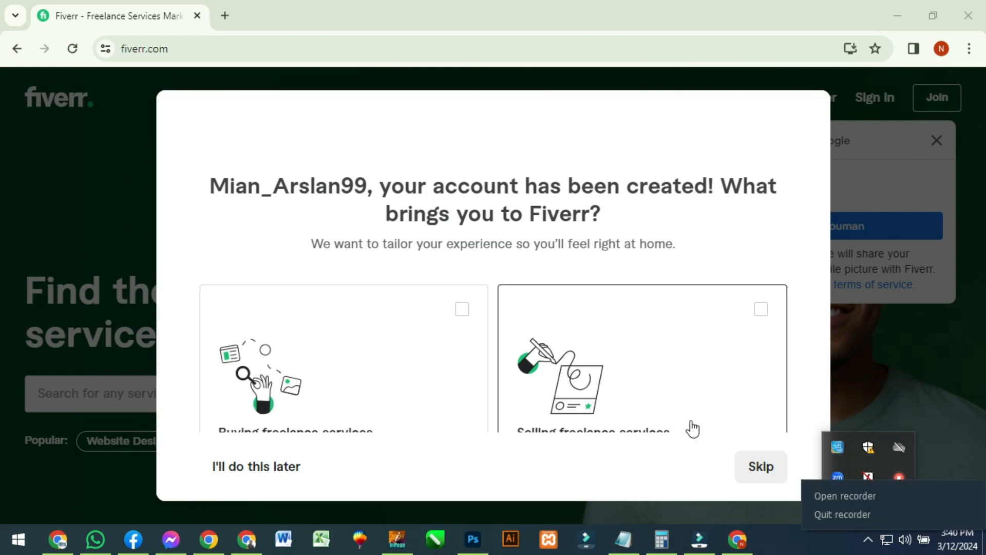
{"action": "left_click", "coordinate": [850, 494]}
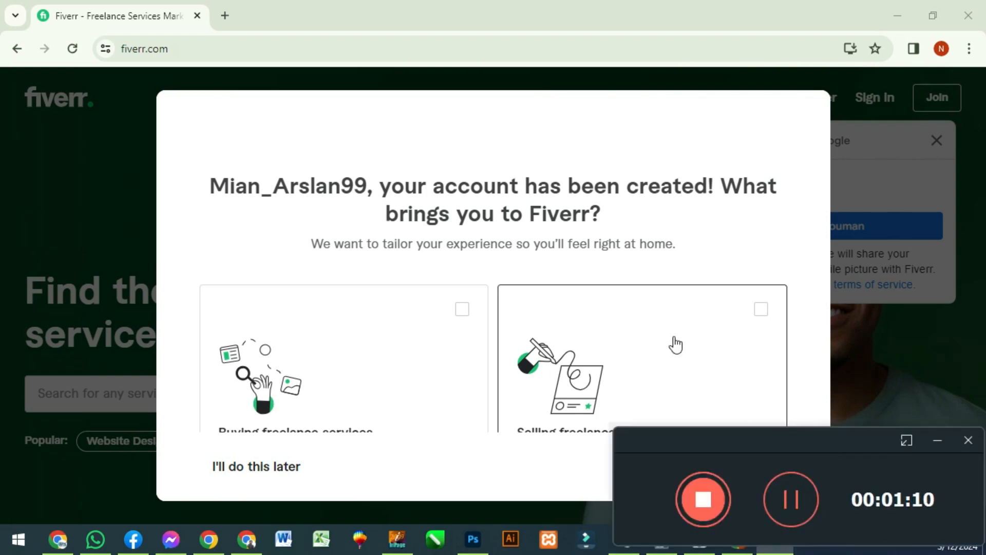
{"action": "left_click", "coordinate": [790, 499]}
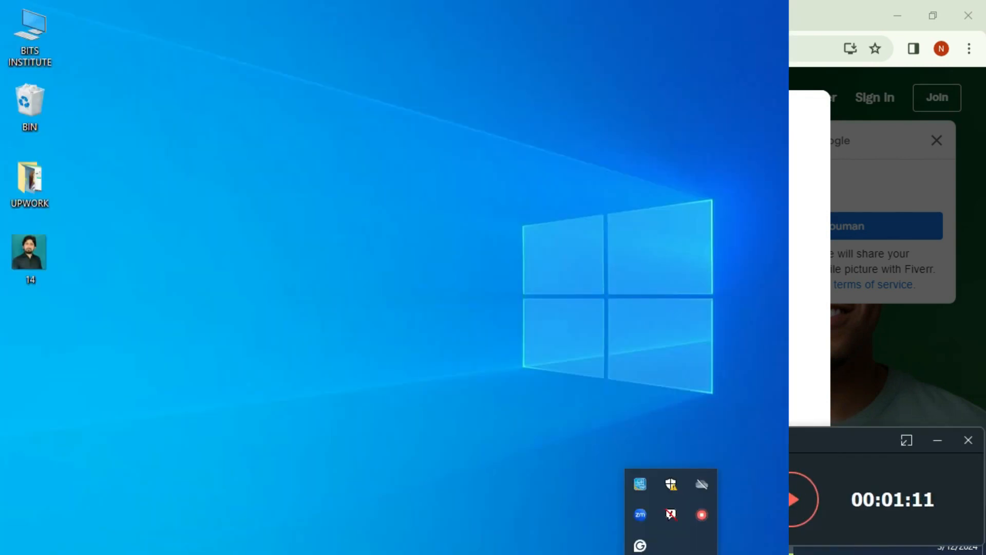
{"action": "left_click", "coordinate": [632, 488]}
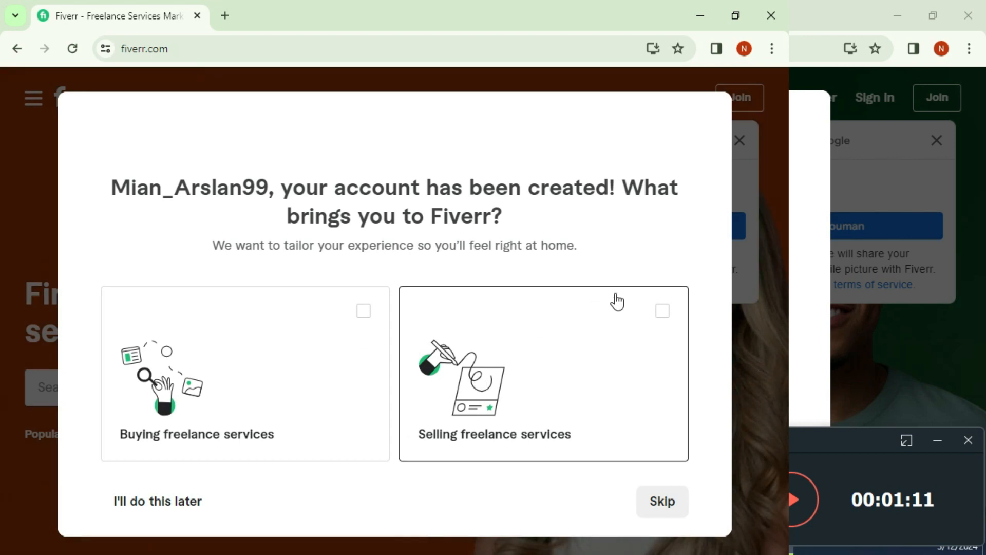
Answer onboarding with Selling freelance services, A side hustle, and I'm just getting started
{"action": "left_click", "coordinate": [662, 315]}
{"action": "left_click", "coordinate": [661, 502]}
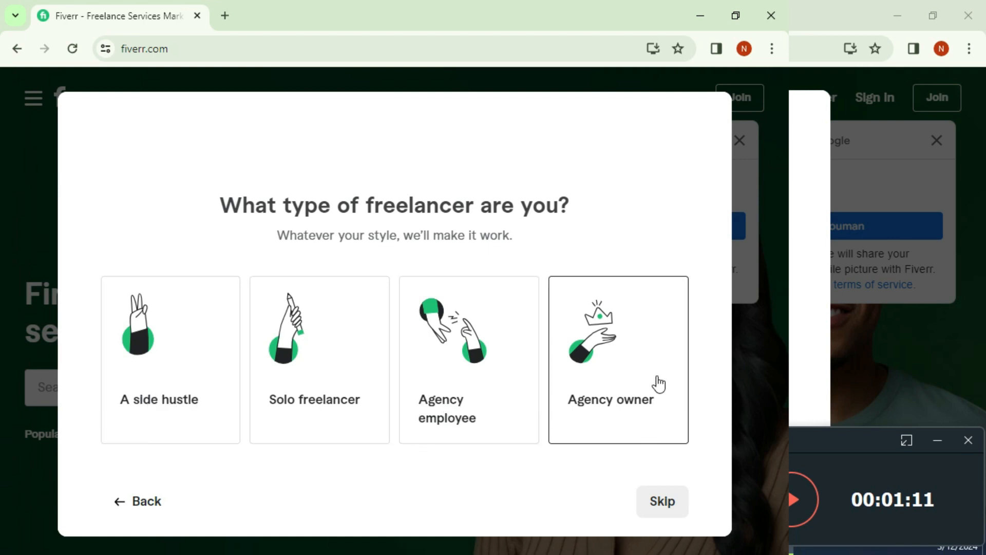
{"action": "left_click", "coordinate": [172, 341]}
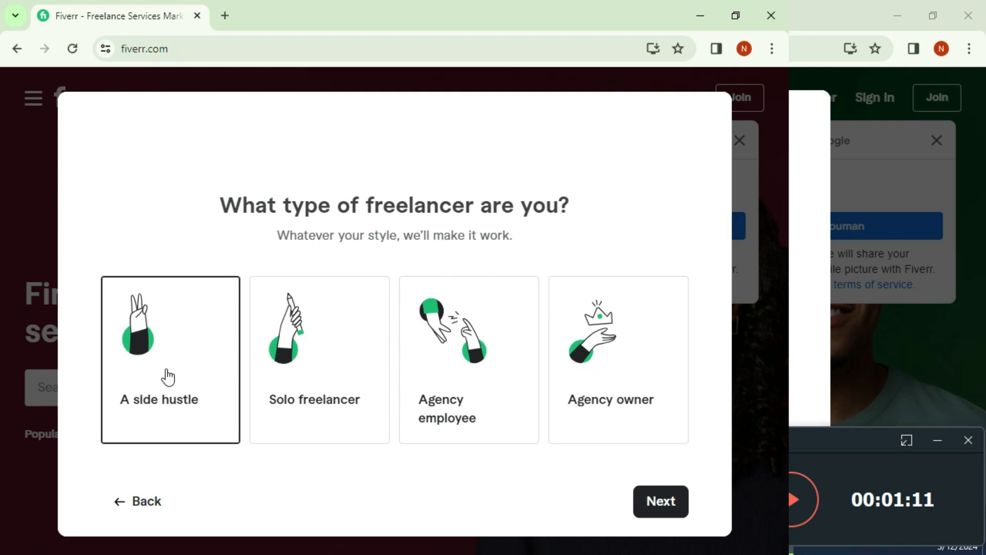
{"action": "left_click", "coordinate": [663, 499]}
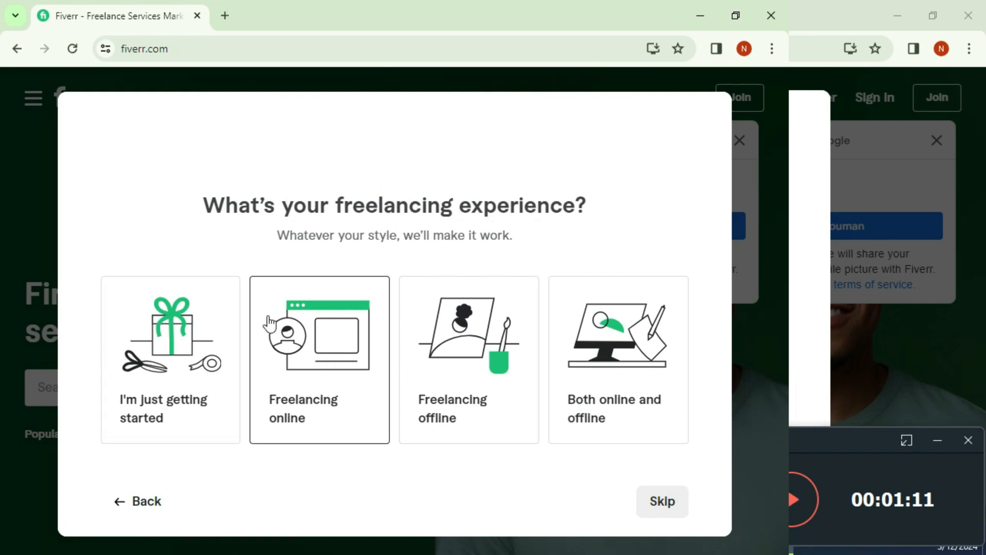
{"action": "left_click", "coordinate": [147, 371]}
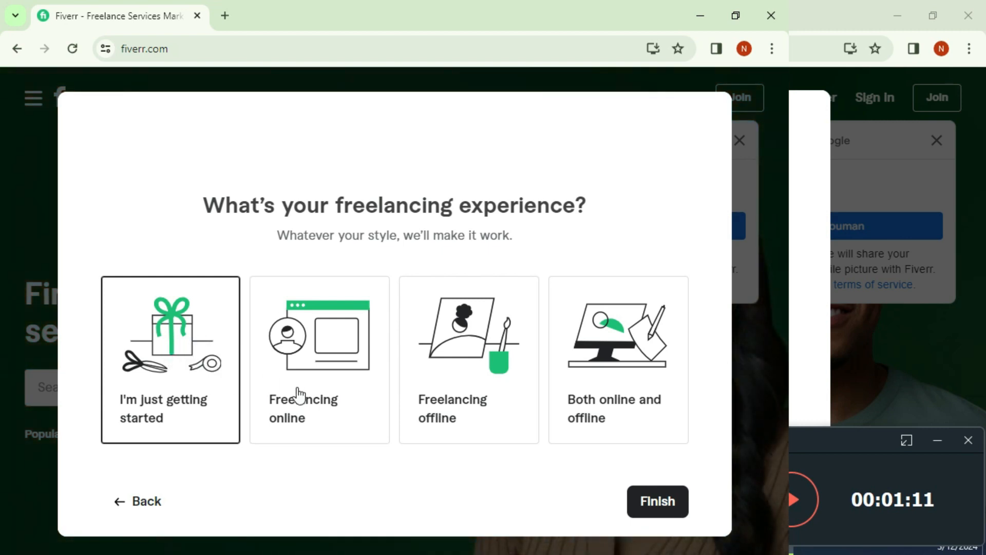
{"action": "left_click", "coordinate": [643, 500]}
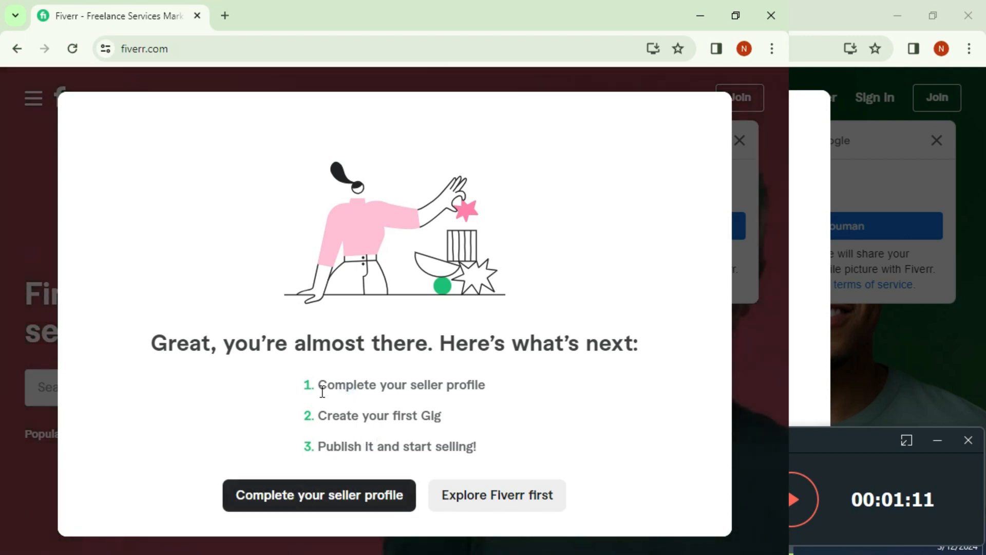
{"action": "left_click_drag", "start_coordinate": [318, 390], "coordinate": [380, 384]}
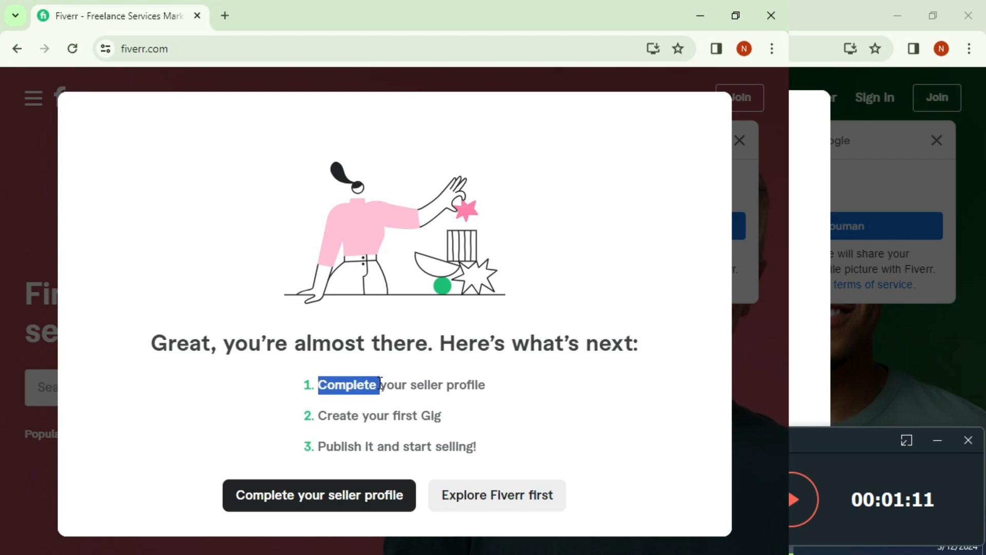
{"action": "left_click_drag", "start_coordinate": [428, 384], "coordinate": [467, 385]}
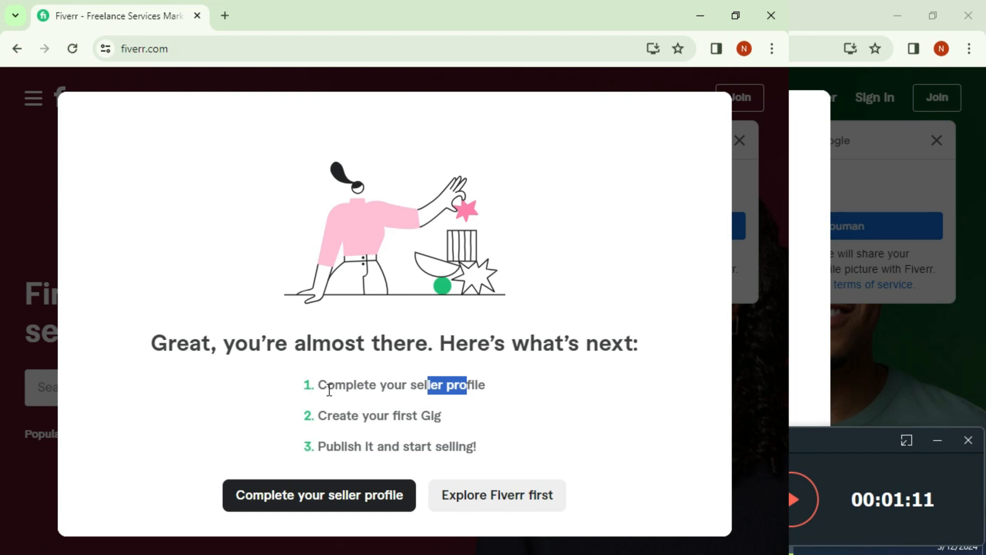
{"action": "left_click_drag", "start_coordinate": [319, 386], "coordinate": [485, 385]}
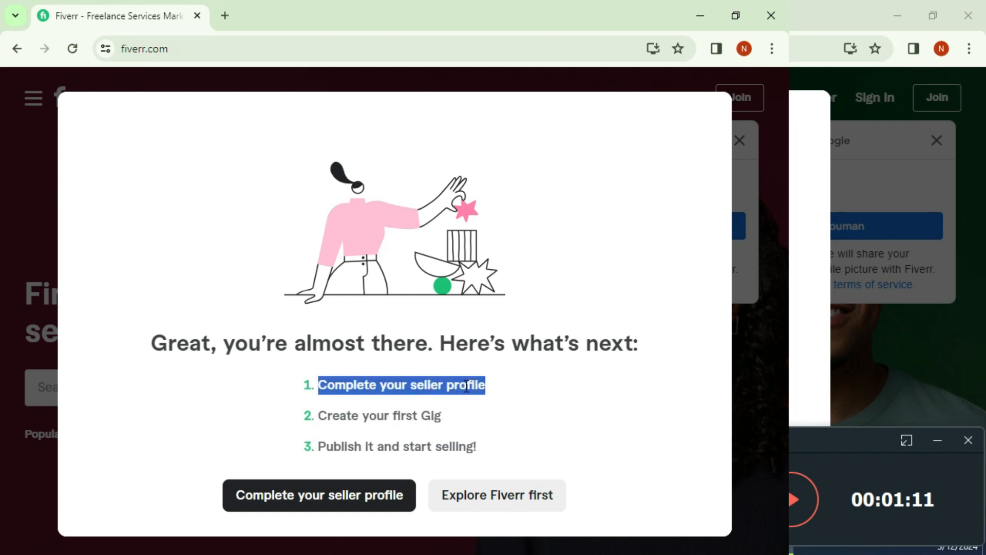
{"action": "left_click_drag", "start_coordinate": [328, 415], "coordinate": [457, 419]}
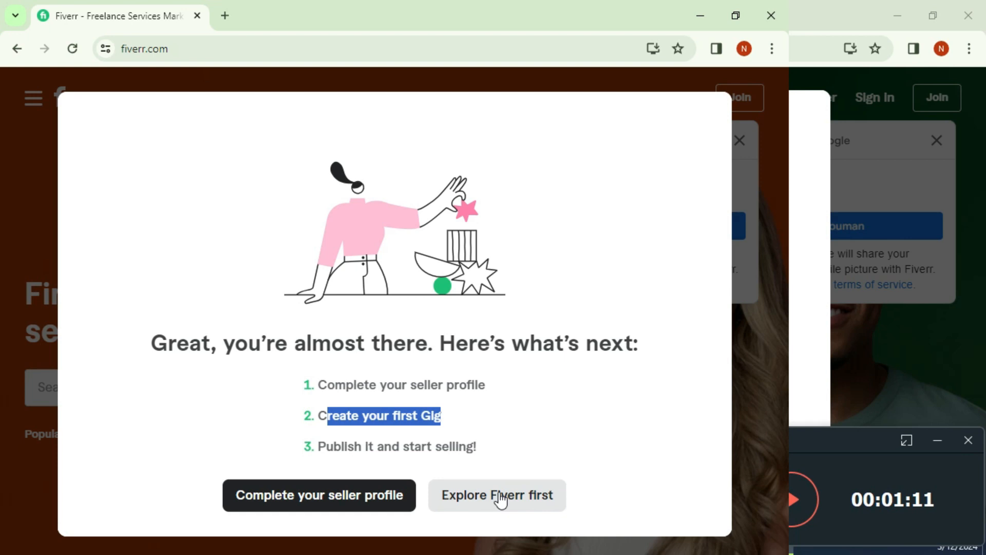
Choose Explore Fiverr first, browse the Start Selling page, and open the account menu
{"action": "left_click", "coordinate": [373, 409]}
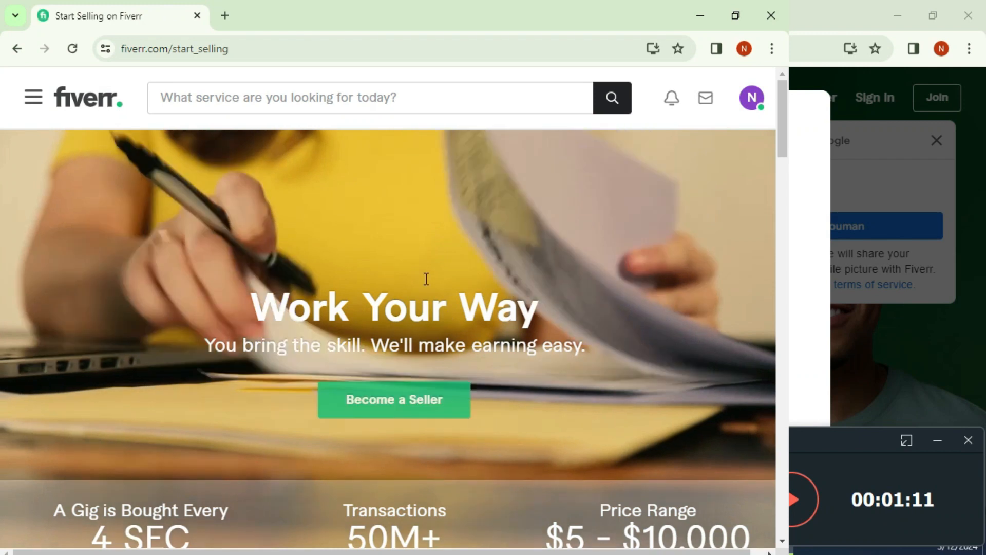
{"action": "scroll", "coordinate": [444, 266], "scroll_direction": "down", "scroll_amount": 6}
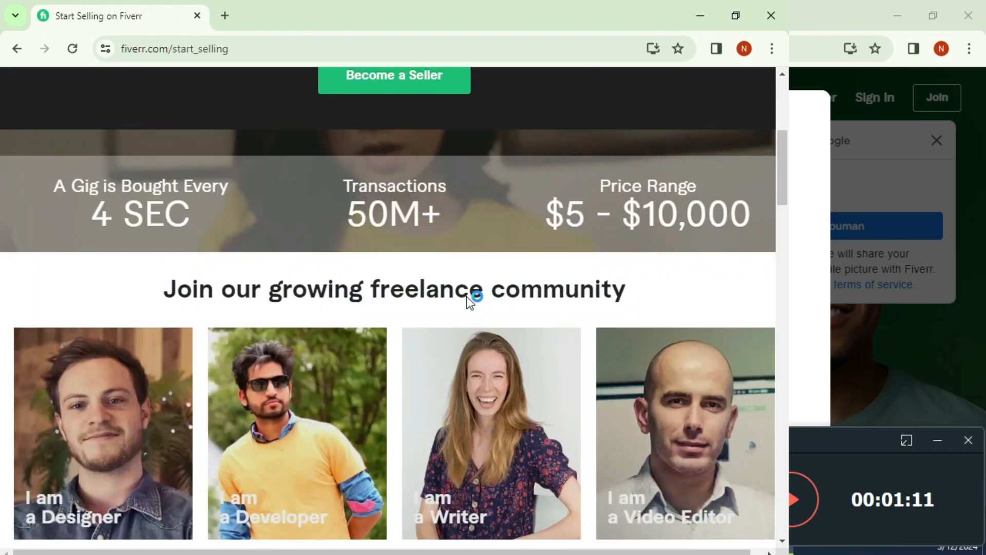
{"action": "scroll", "coordinate": [363, 308], "scroll_direction": "down", "scroll_amount": 8}
{"action": "scroll", "coordinate": [412, 323], "scroll_direction": "up", "scroll_amount": 8}
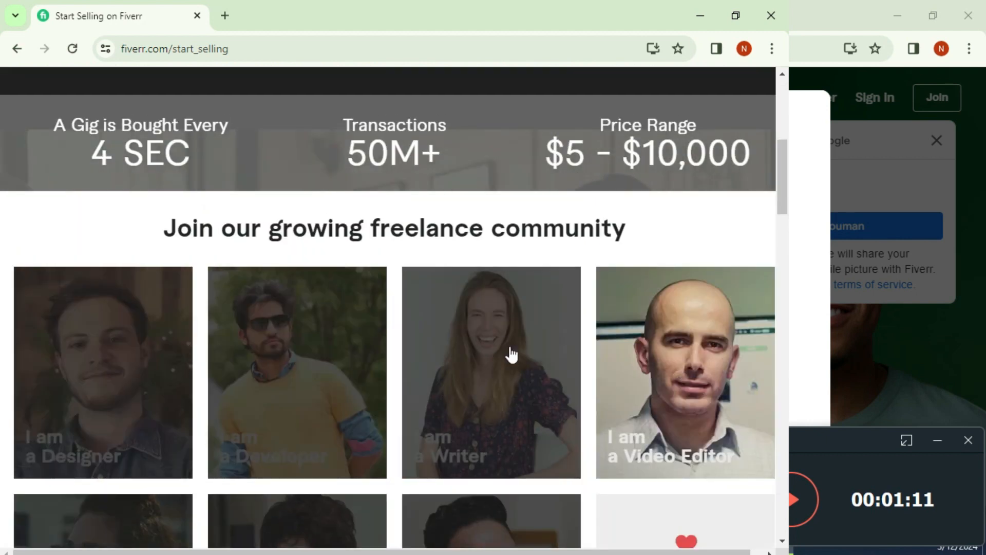
{"action": "scroll", "coordinate": [480, 365], "scroll_direction": "up", "scroll_amount": 3}
{"action": "scroll", "coordinate": [481, 371], "scroll_direction": "down", "scroll_amount": 3}
{"action": "scroll", "coordinate": [463, 346], "scroll_direction": "up", "scroll_amount": 7}
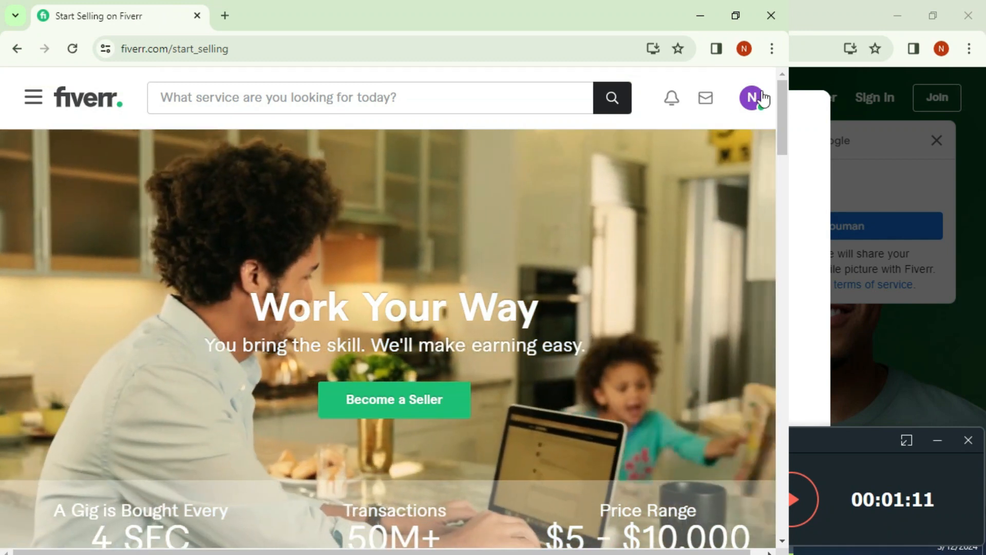
{"action": "left_click", "coordinate": [764, 97]}
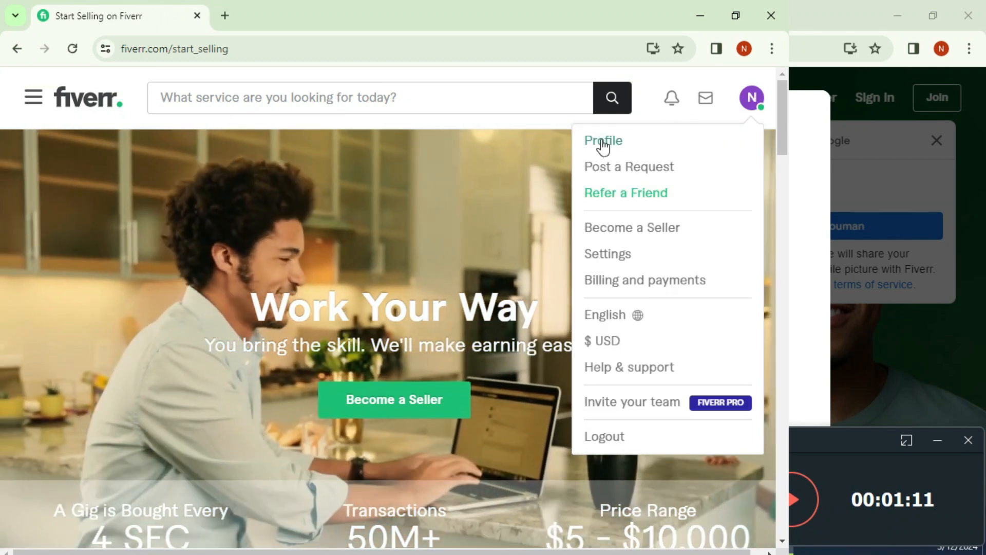
On the profile page, upload image 14 from the Desktop as the profile picture
{"action": "left_click", "coordinate": [601, 140]}
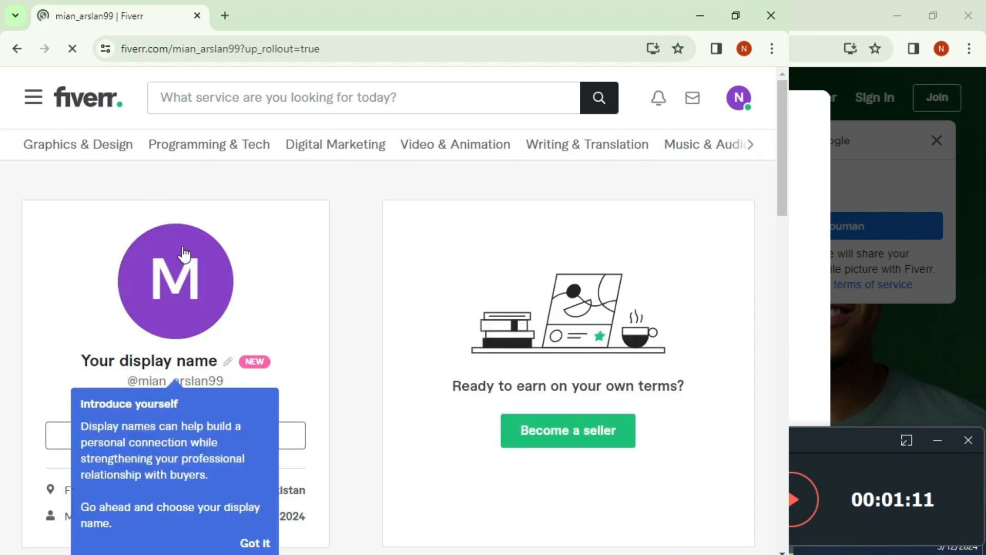
{"action": "left_click", "coordinate": [181, 280]}
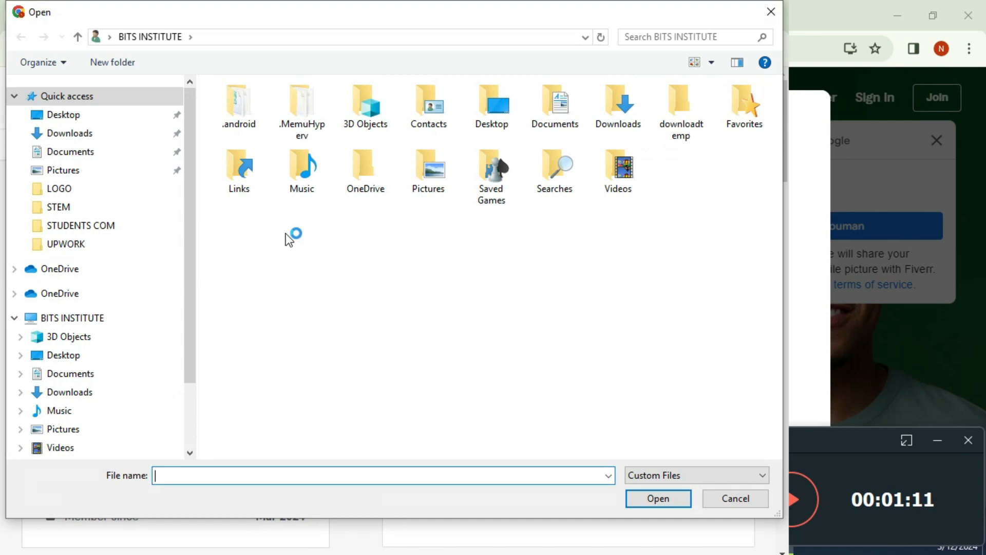
{"action": "left_click", "coordinate": [67, 115]}
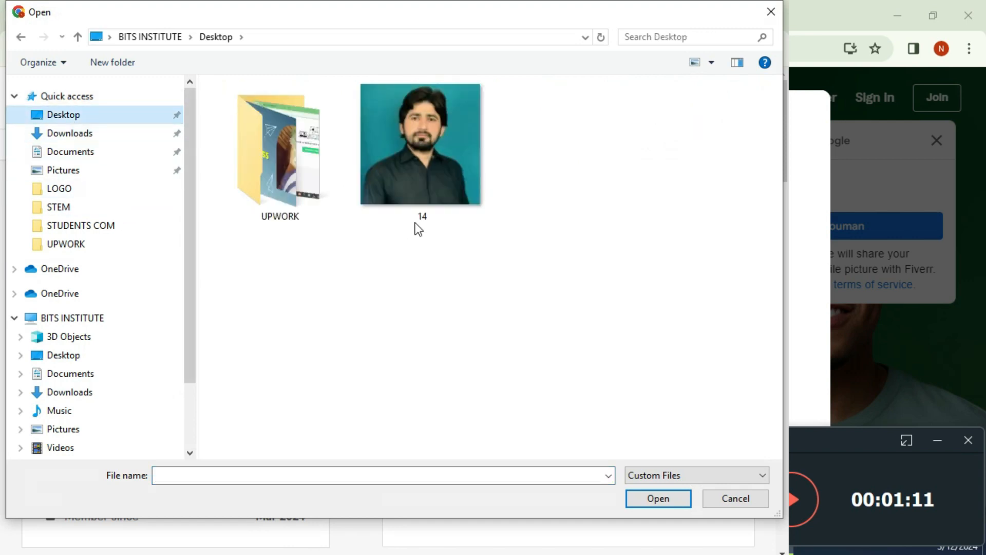
{"action": "double_click", "coordinate": [428, 143]}
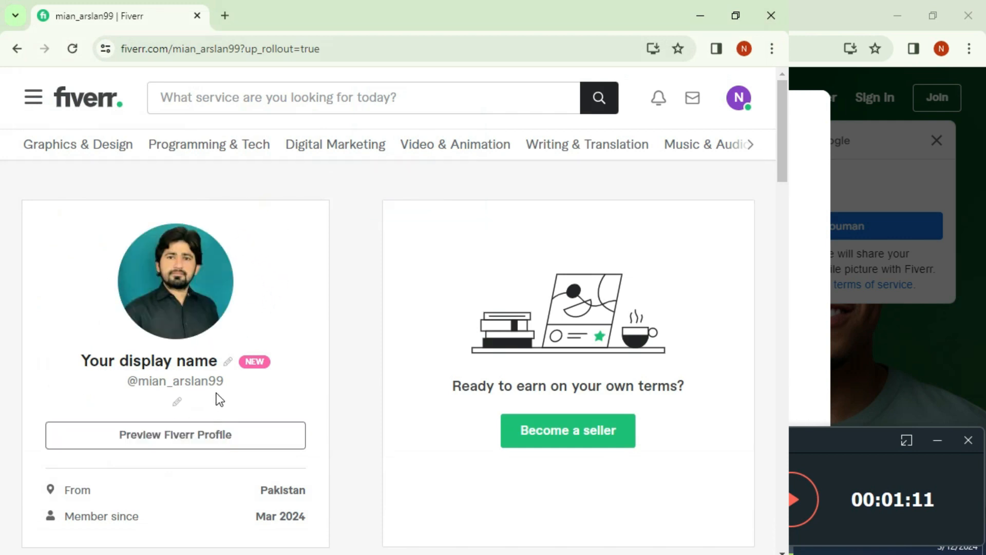
Replace the one-line story text with 'Wordpress Developer'
{"action": "left_click", "coordinate": [176, 402]}
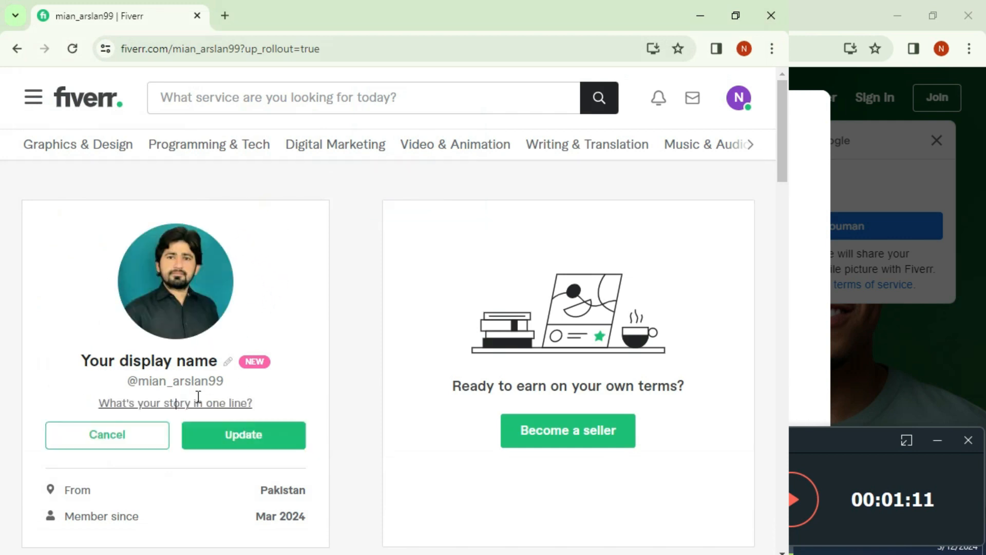
{"action": "type", "text": "C"}
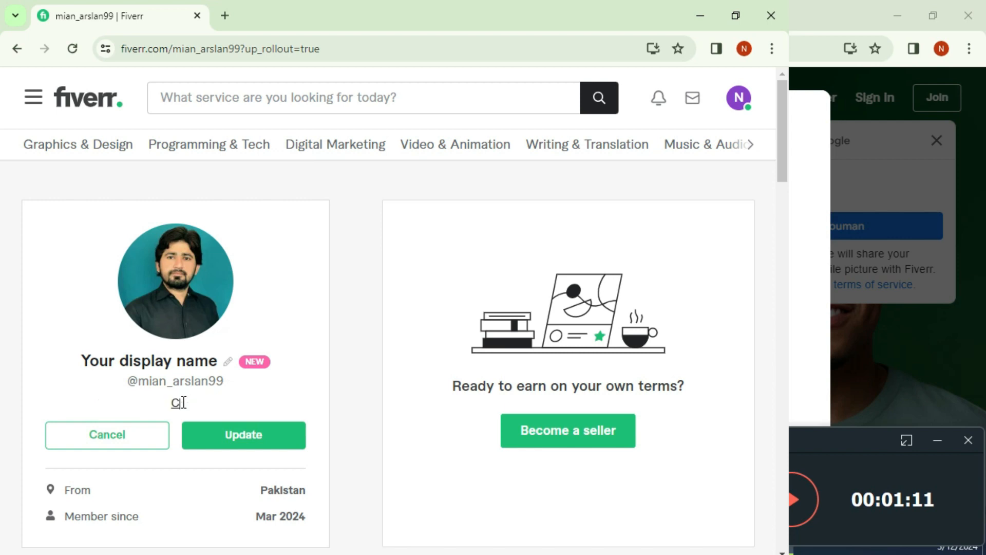
{"action": "key", "text": "BackSpace"}
{"action": "key", "text": "BackSpace"}
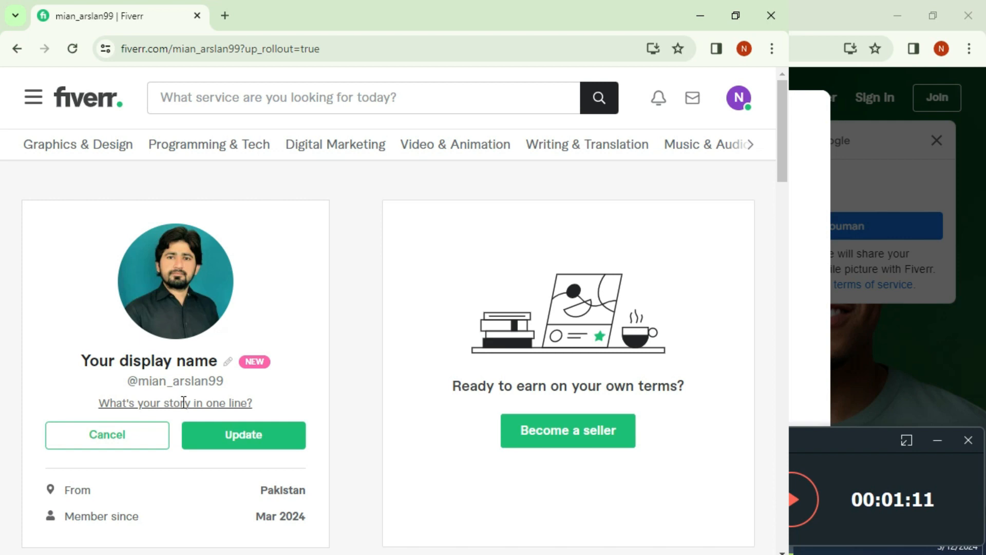
{"action": "type", "text": "Professional Graphic Designer"}
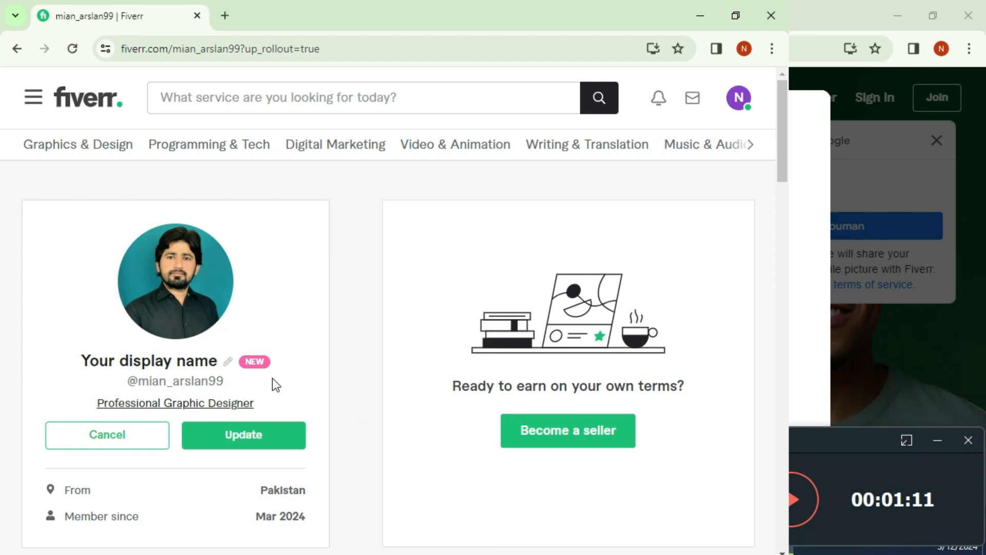
{"action": "key", "text": "BackSpace"}
{"action": "key", "text": "BackSpace"}
{"action": "key", "text": "BackSpace"}
{"action": "key", "text": "BackSpace"}
{"action": "key", "text": "BackSpace"}
{"action": "key", "text": "BackSpace"}
{"action": "key", "text": "BackSpace"}
{"action": "key", "text": "BackSpace"}
{"action": "key", "text": "BackSpace"}
{"action": "key", "text": "BackSpace"}
{"action": "key", "text": "BackSpace"}
{"action": "key", "text": "BackSpace"}
{"action": "key", "text": "BackSpace"}
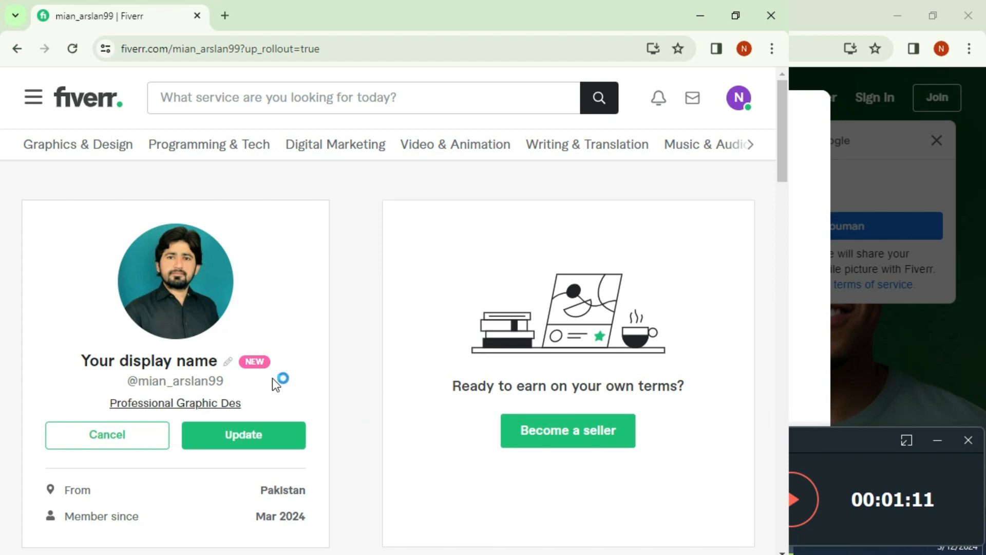
{"action": "key", "text": "BackSpace"}
{"action": "key", "text": "BackSpace"}
{"action": "key", "text": "BackSpace"}
{"action": "key", "text": "BackSpace"}
{"action": "key", "text": "BackSpace"}
{"action": "key", "text": "BackSpace"}
{"action": "key", "text": "BackSpace"}
{"action": "key", "text": "BackSpace"}
{"action": "key", "text": "BackSpace"}
{"action": "key", "text": "BackSpace"}
{"action": "key", "text": "BackSpace"}
{"action": "key", "text": "BackSpace"}
{"action": "key", "text": "BackSpace"}
{"action": "key", "text": "BackSpace"}
{"action": "key", "text": "BackSpace"}
{"action": "key", "text": "BackSpace"}
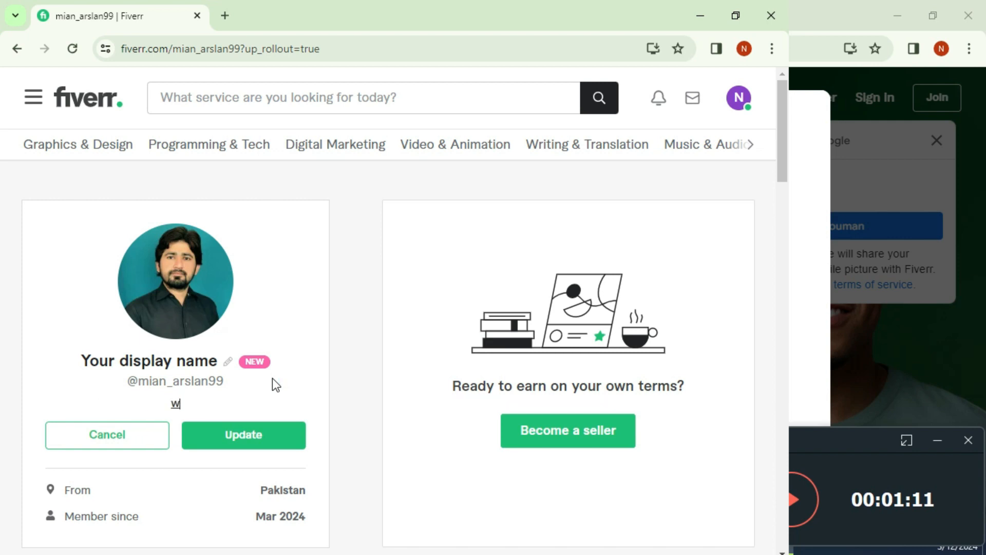
{"action": "type", "text": "WEO"}
{"action": "key", "text": "BackSpace"}
{"action": "key", "text": "BackSpace"}
{"action": "type", "text": "ordpress DFer"}
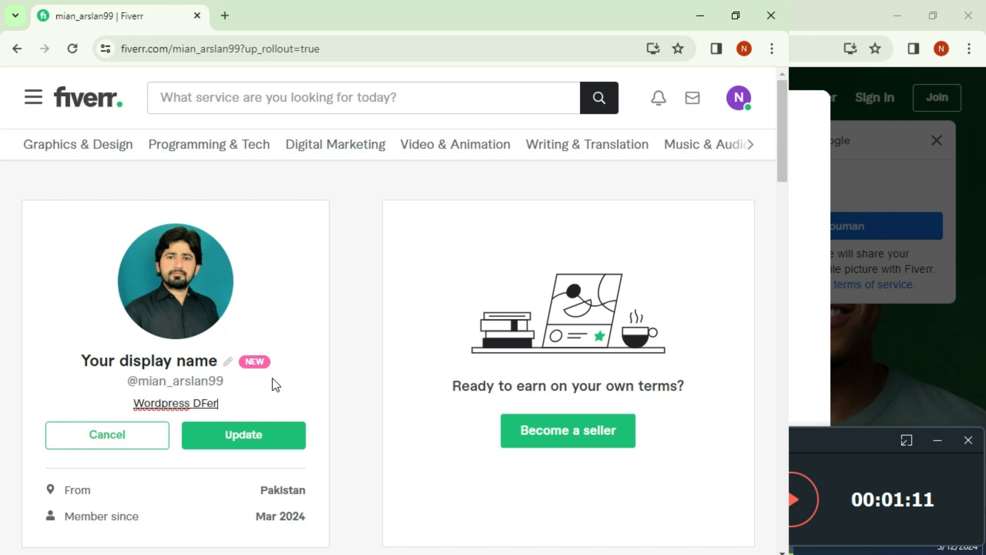
{"action": "key", "text": "BackSpace"}
{"action": "key", "text": "BackSpace"}
{"action": "type", "text": "eveloper"}
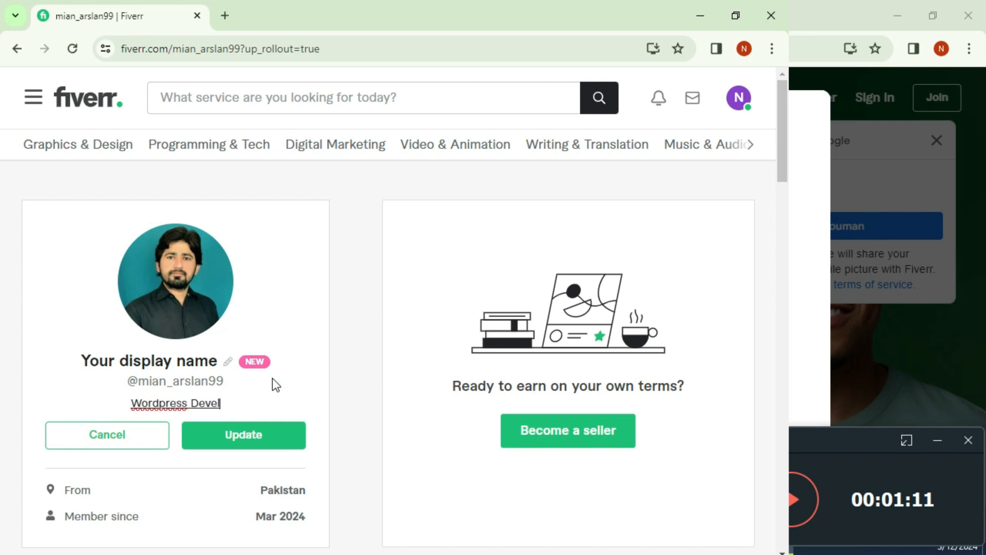
Correct the spelling to 'WordPress Developer' and save the tagline
{"action": "right_click", "coordinate": [153, 414]}
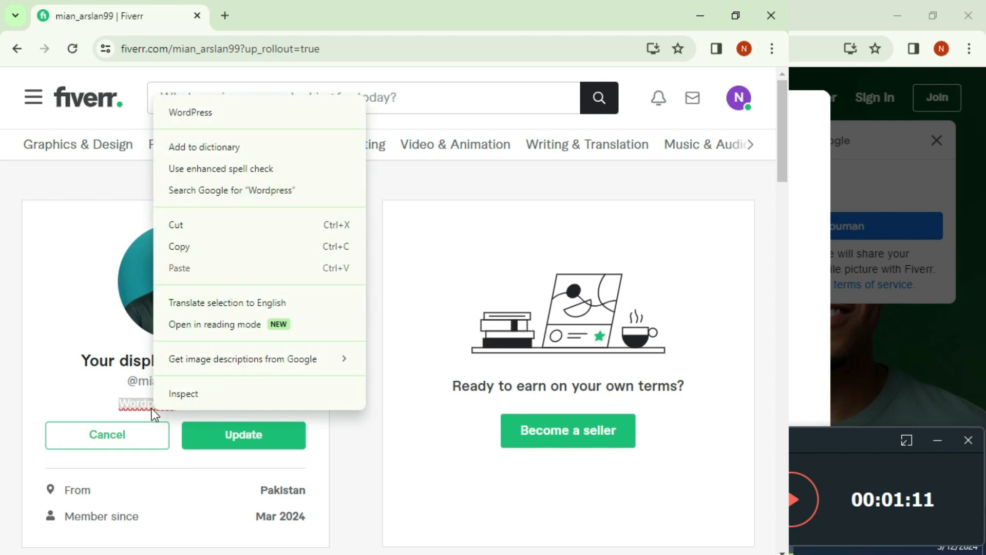
{"action": "left_click", "coordinate": [197, 114]}
{"action": "left_click", "coordinate": [251, 434]}
{"action": "scroll", "coordinate": [242, 436], "scroll_direction": "down", "scroll_amount": 3}
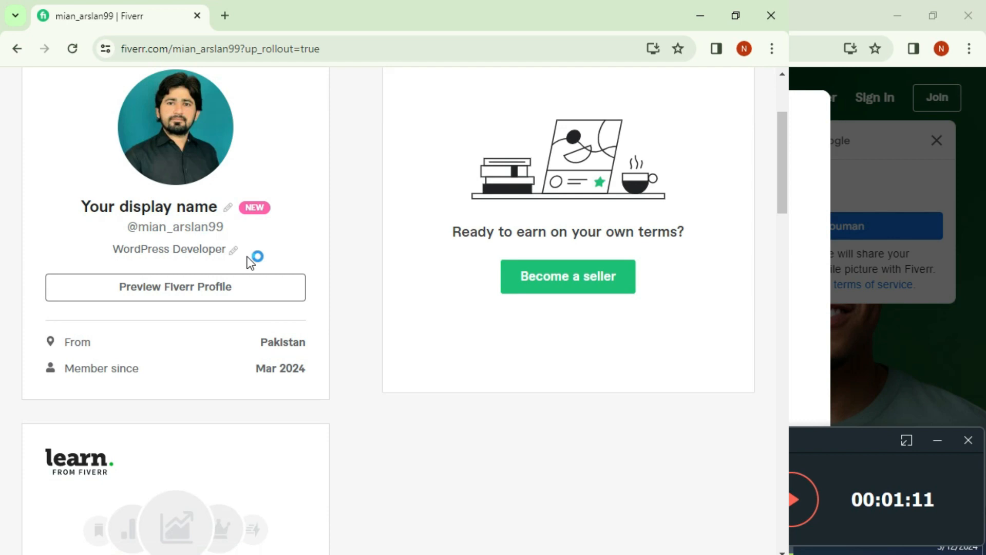
{"action": "scroll", "coordinate": [216, 328], "scroll_direction": "down", "scroll_amount": 3}
{"action": "scroll", "coordinate": [214, 325], "scroll_direction": "down", "scroll_amount": 6}
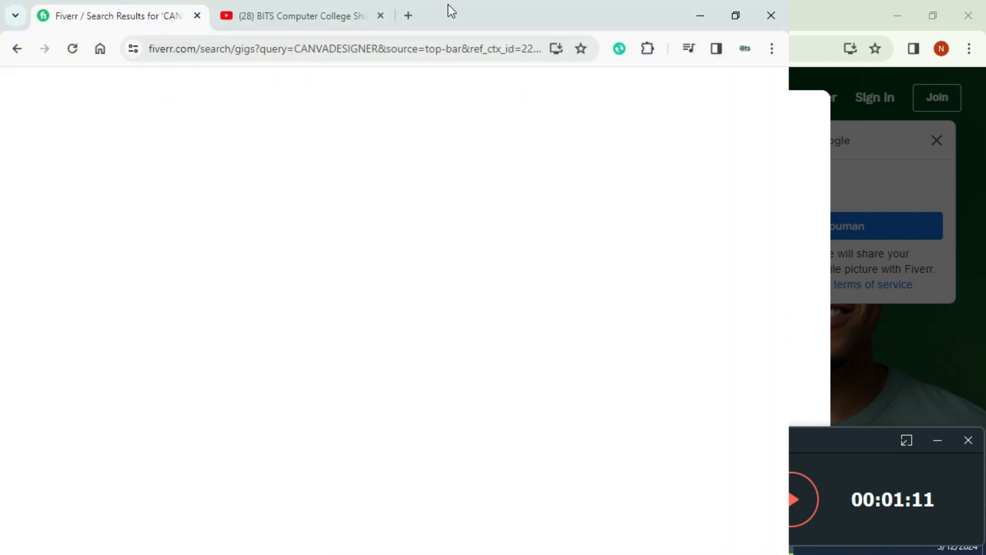
Open Google Gemini in a new tab from the OPEN AI bookmarks folder
{"action": "left_click", "coordinate": [409, 17]}
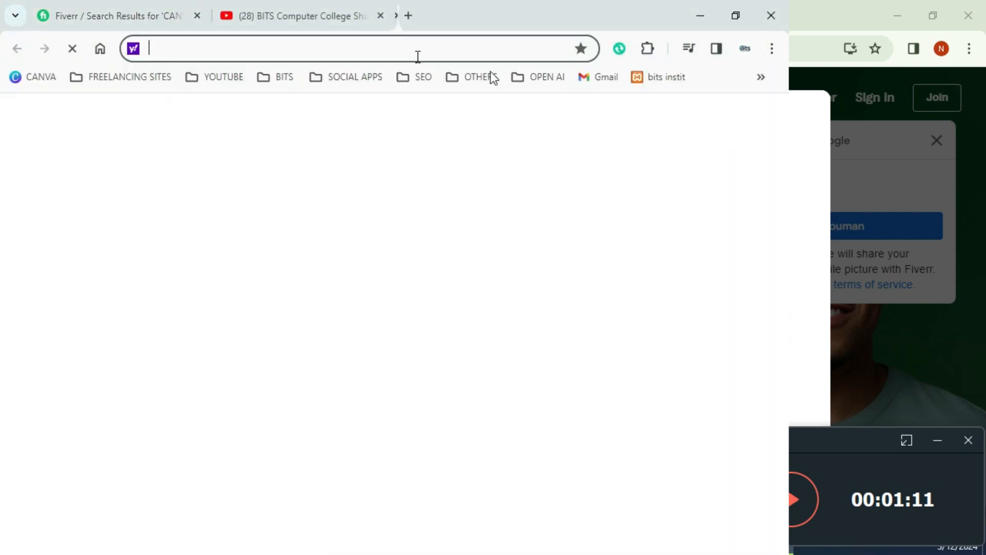
{"action": "left_click", "coordinate": [537, 78]}
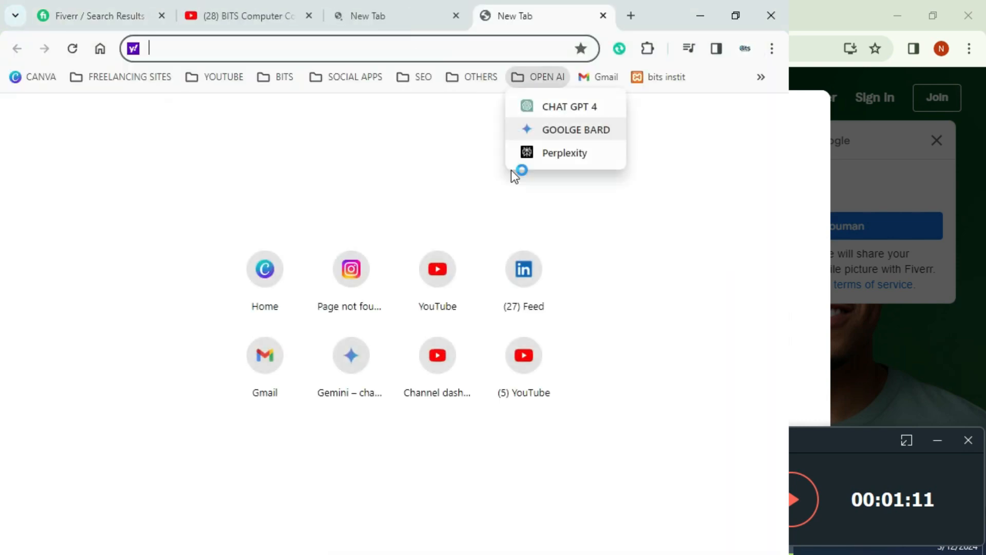
{"action": "left_click", "coordinate": [554, 137]}
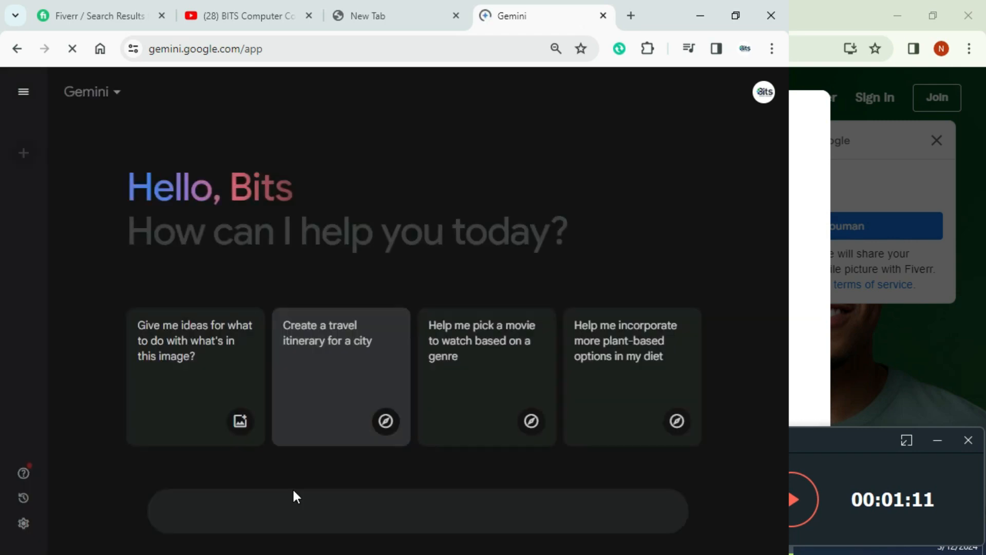
Ask for a simple WordPress developer Fiverr gig description and copy its opening paragraphs
{"action": "type", "text": "writ"}
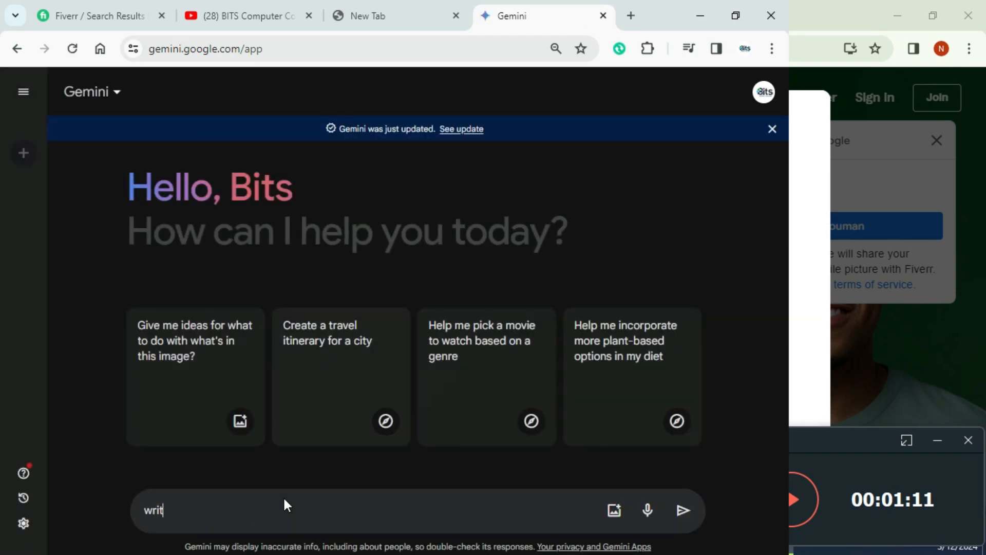
{"action": "type", "text": "e a simple desciti"}
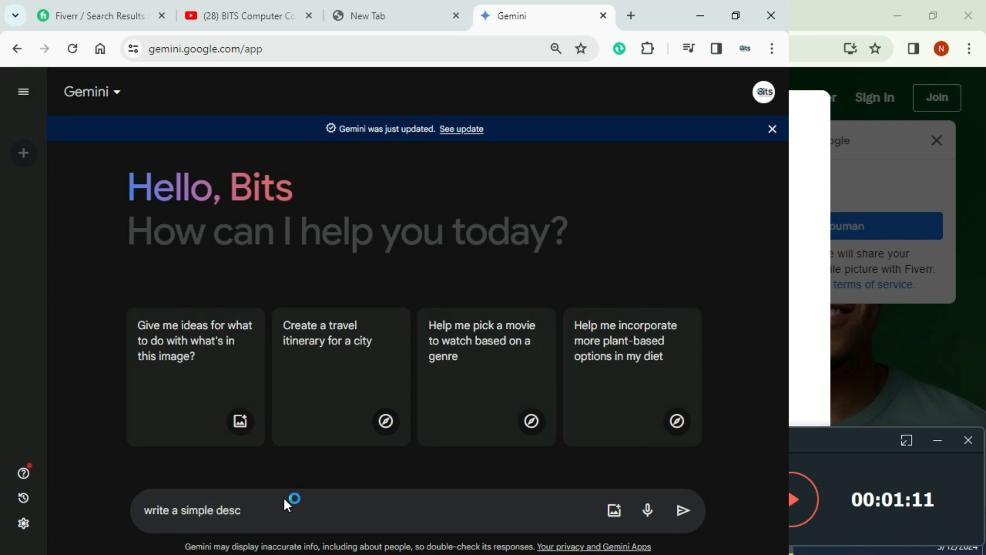
{"action": "key", "text": "BackSpace"}
{"action": "key", "text": "BackSpace"}
{"action": "type", "text": "p"}
{"action": "key", "text": "BackSpace"}
{"action": "key", "text": "BackSpace"}
{"action": "key", "text": "BackSpace"}
{"action": "type", "text": "cription about wordpress developer for fiverr gig"}
{"action": "key", "text": "Return"}
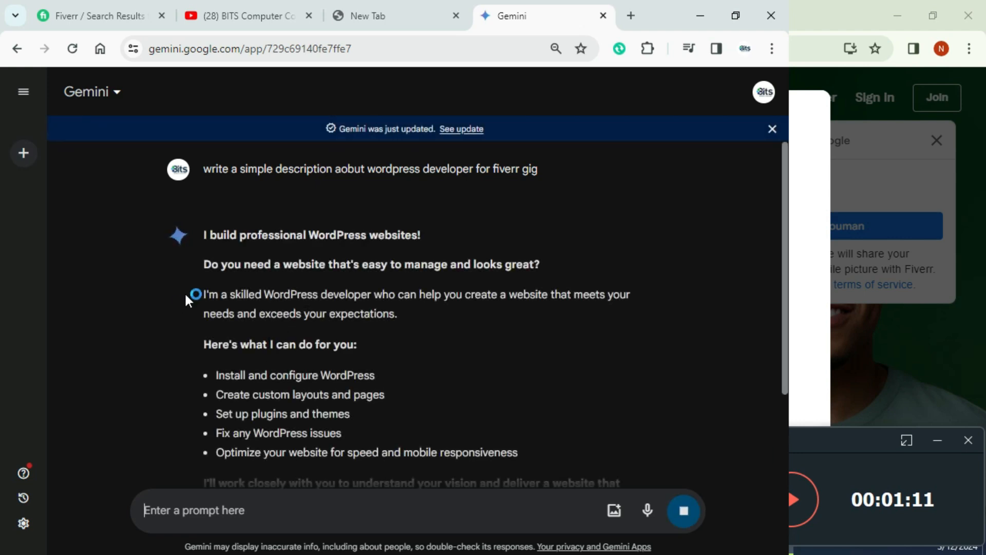
{"action": "left_click_drag", "start_coordinate": [400, 311], "coordinate": [203, 271]}
{"action": "key", "text": "ctrl+c"}
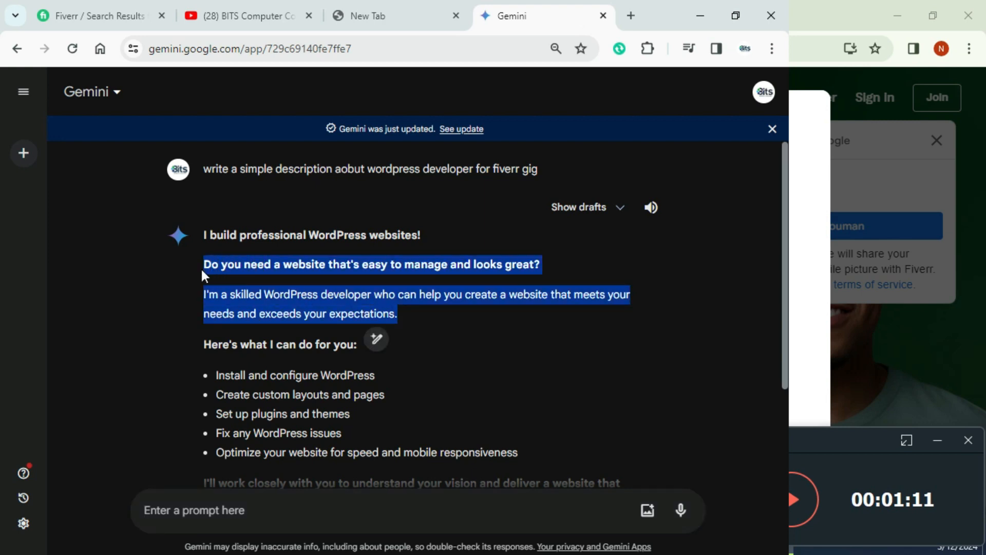
{"action": "key", "text": "alt+Tab"}
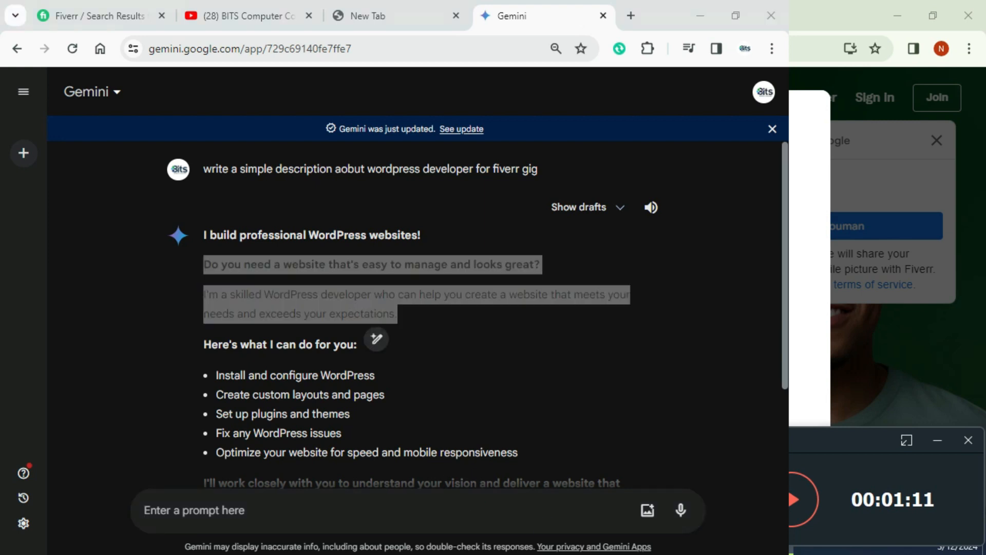
Paste the Gemini text into the profile Description and save it
{"action": "left_click", "coordinate": [250, 298]}
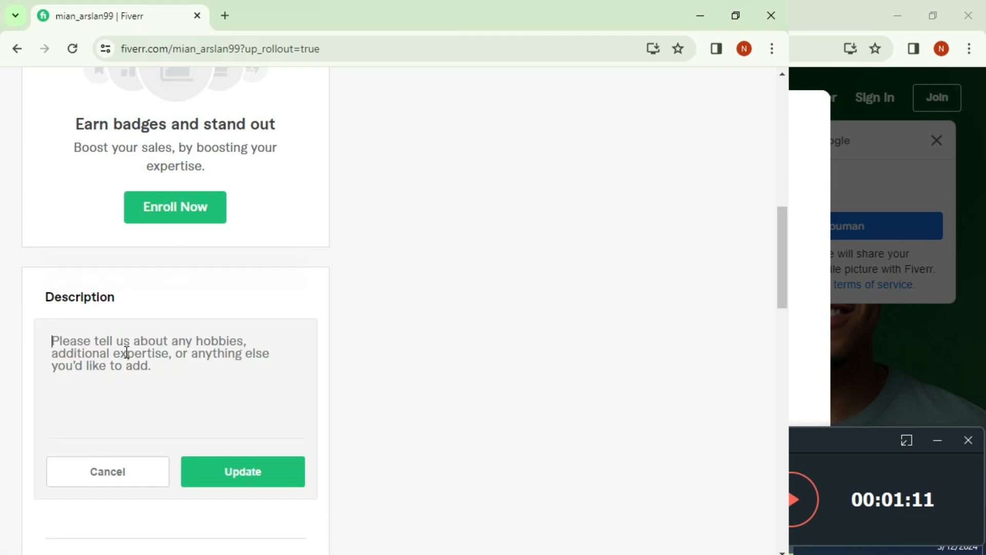
{"action": "key", "text": "ctrl+v"}
{"action": "left_click", "coordinate": [280, 477]}
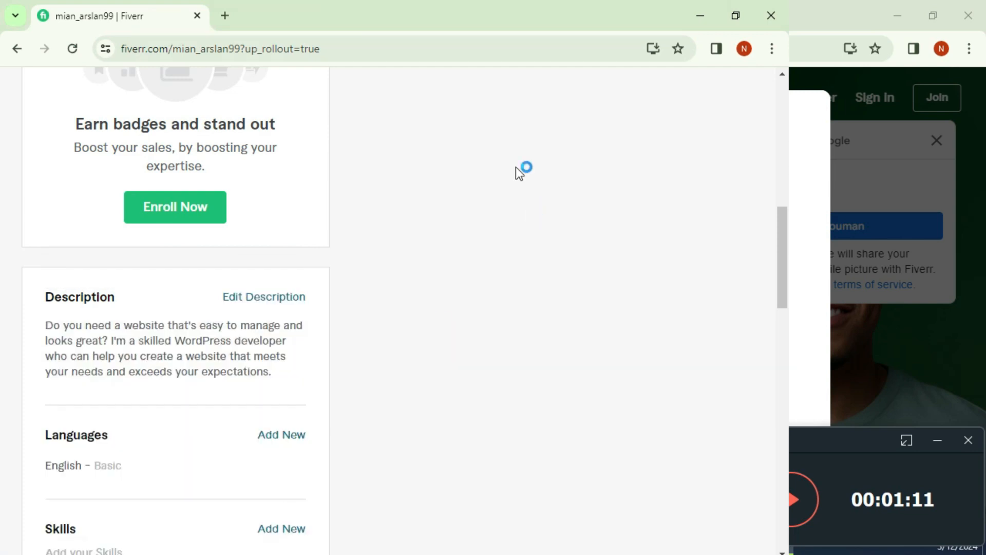
{"action": "scroll", "coordinate": [126, 364], "scroll_direction": "down", "scroll_amount": 2}
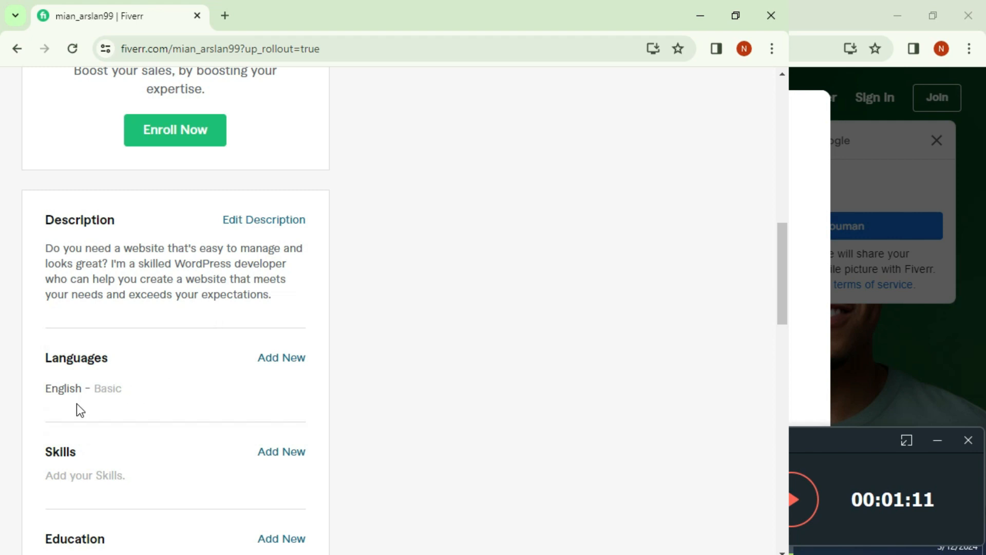
Add Urdu to the profile languages at Native/Bilingual level
{"action": "left_click", "coordinate": [276, 368]}
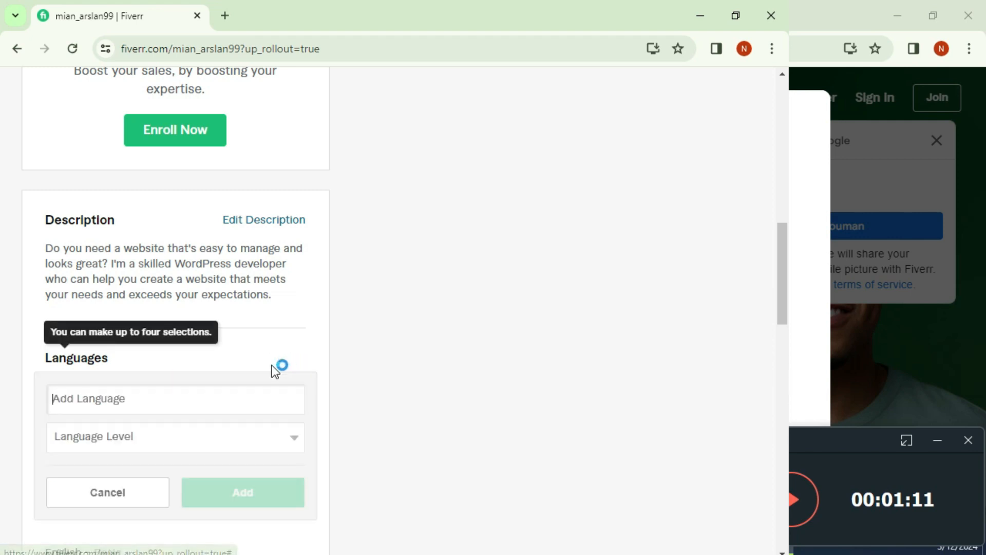
{"action": "left_click", "coordinate": [119, 398]}
{"action": "type", "text": "Urdu - اردو"}
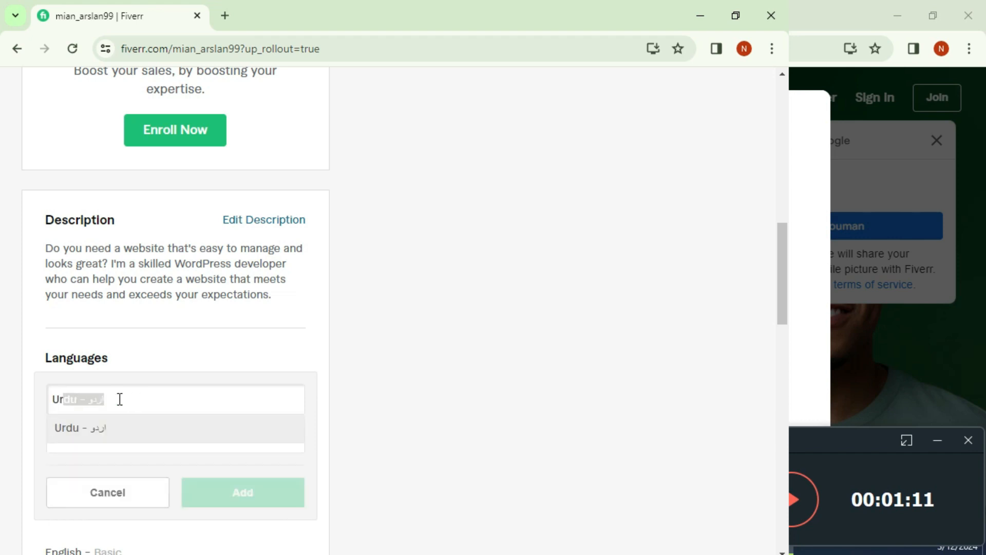
{"action": "left_click", "coordinate": [93, 424]}
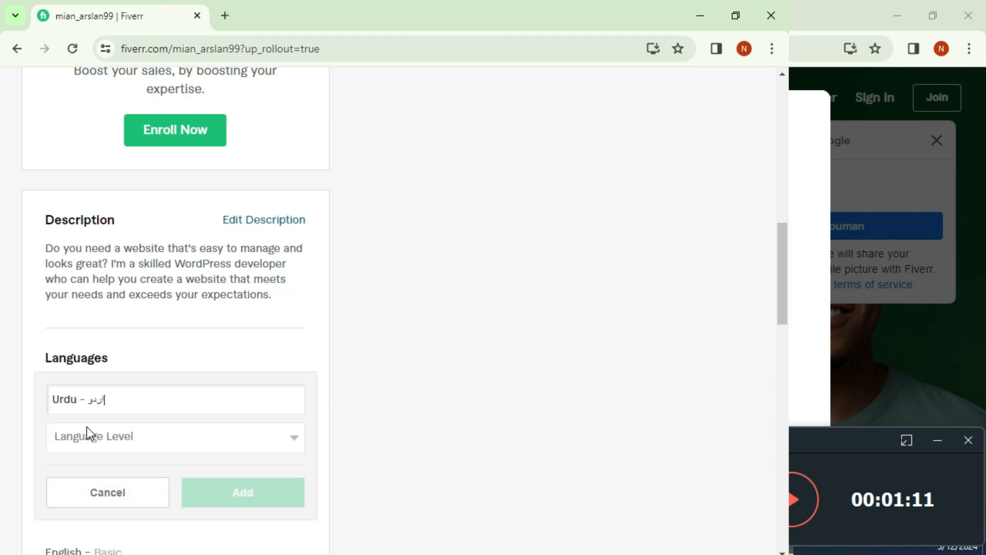
{"action": "left_click", "coordinate": [140, 438]}
{"action": "left_click", "coordinate": [97, 493]}
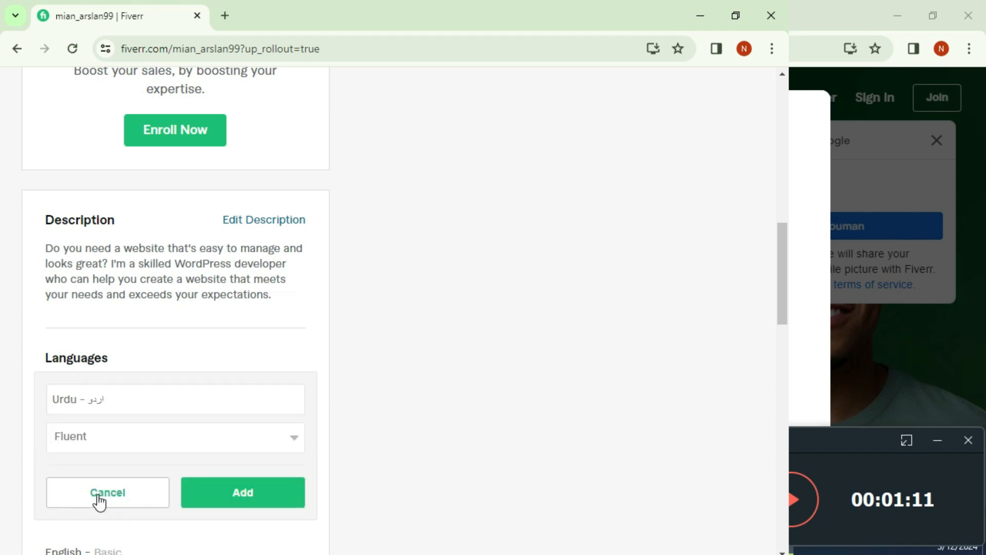
{"action": "left_click", "coordinate": [109, 437]}
{"action": "left_click", "coordinate": [92, 500]}
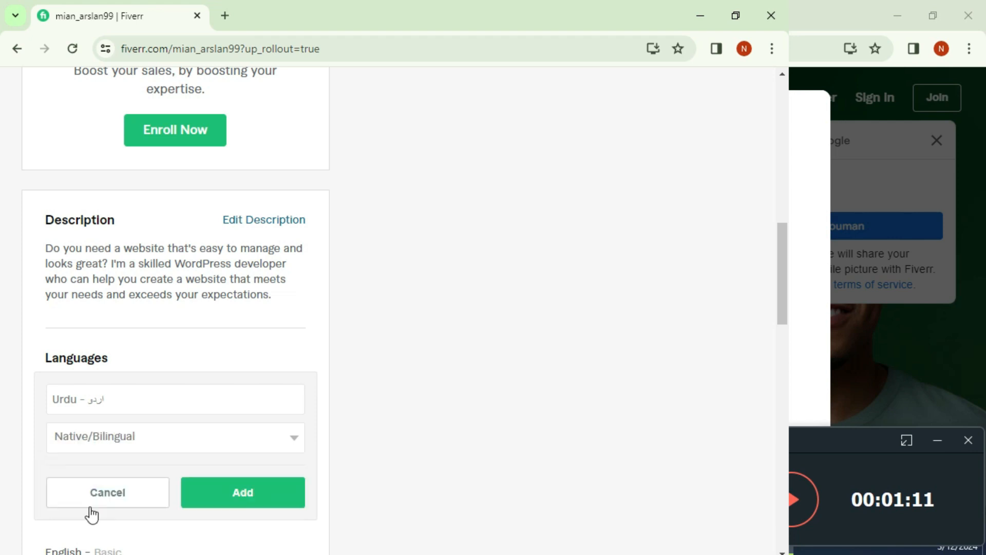
{"action": "left_click", "coordinate": [240, 501]}
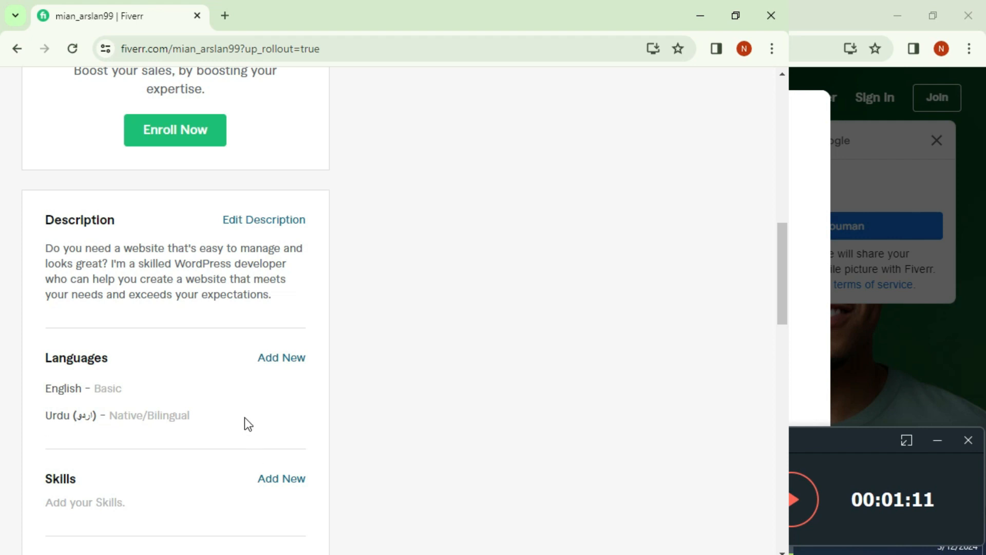
Add Hindi to the profile languages at Conversational level
{"action": "left_click", "coordinate": [286, 366]}
{"action": "type", "text": "Hidi"}
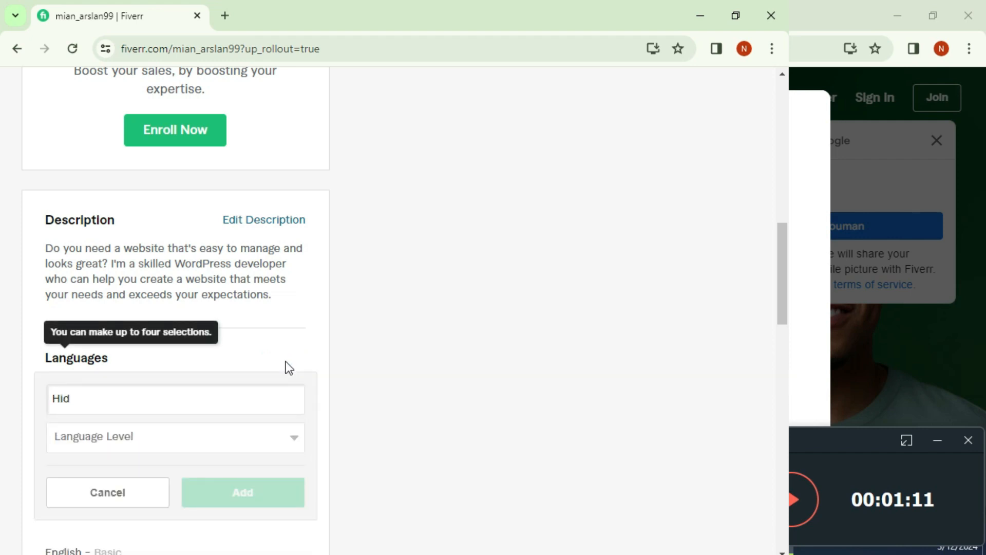
{"action": "key", "text": "BackSpace"}
{"action": "type", "text": "n"}
{"action": "left_click", "coordinate": [127, 430]}
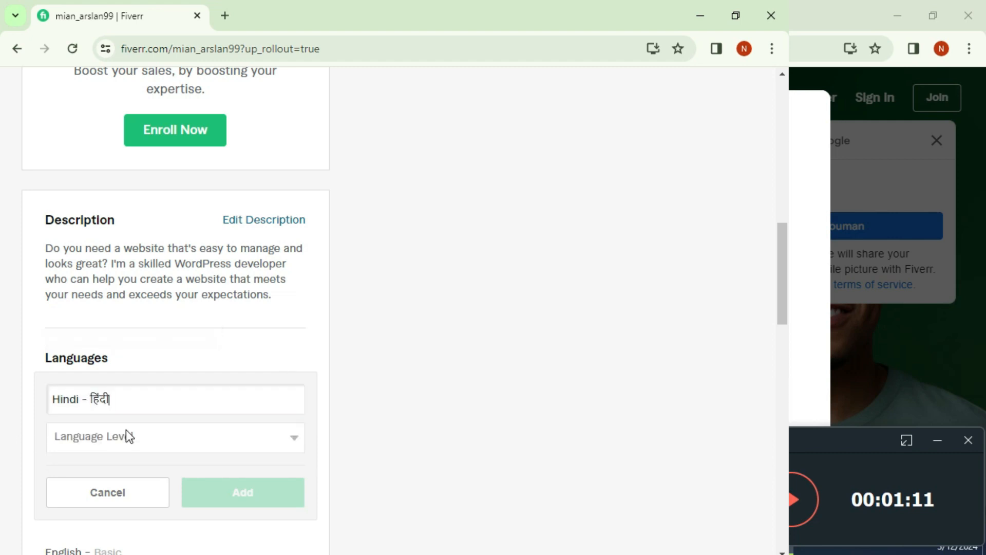
{"action": "left_click", "coordinate": [126, 431]}
{"action": "left_click", "coordinate": [94, 472]}
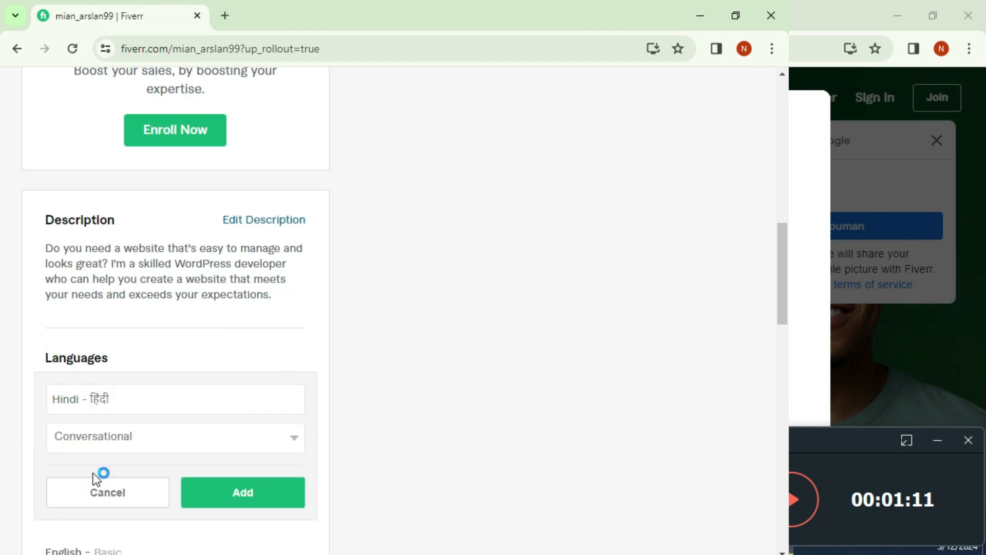
{"action": "left_click", "coordinate": [212, 491]}
{"action": "scroll", "coordinate": [213, 492], "scroll_direction": "down", "scroll_amount": 4}
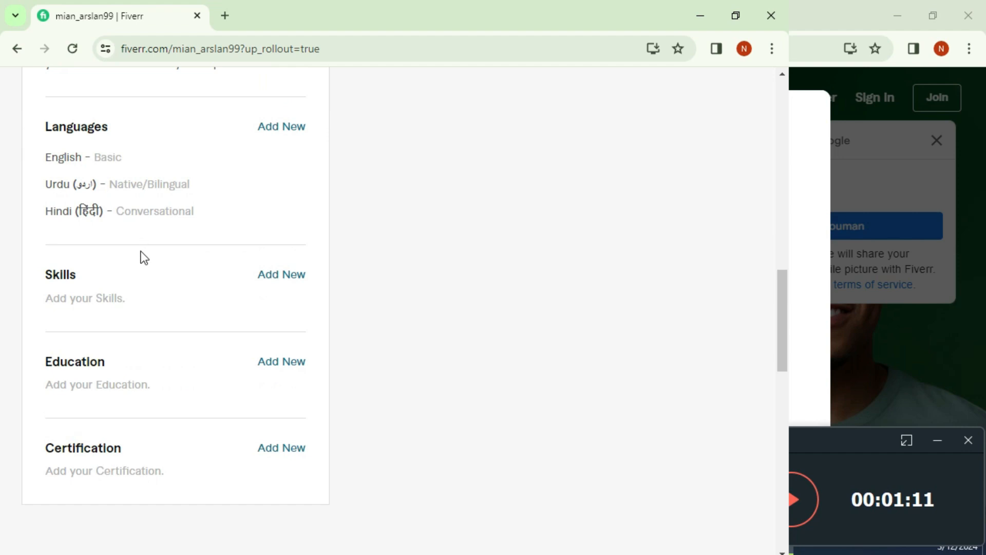
Add the skill WordPress at Expert level
{"action": "left_click", "coordinate": [277, 276]}
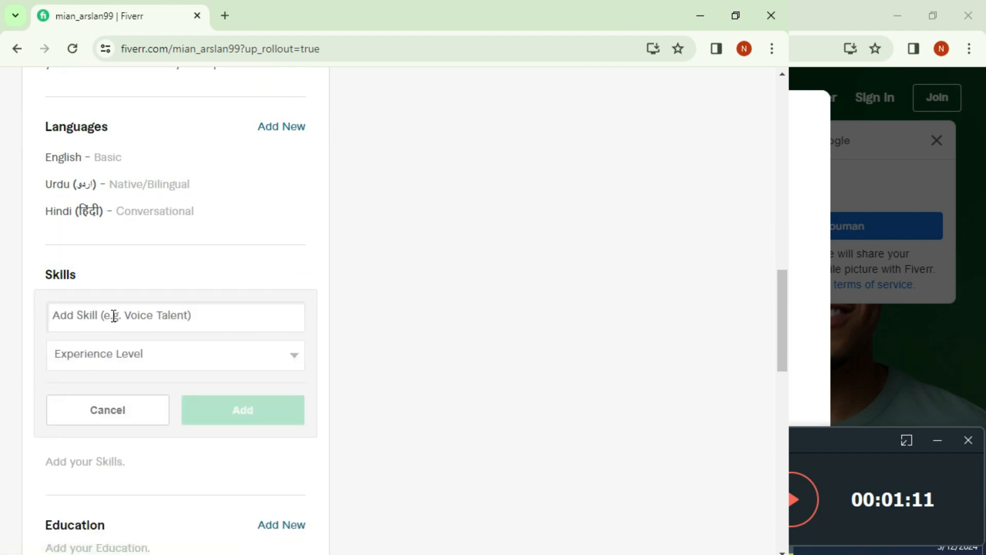
{"action": "type", "text": "word"}
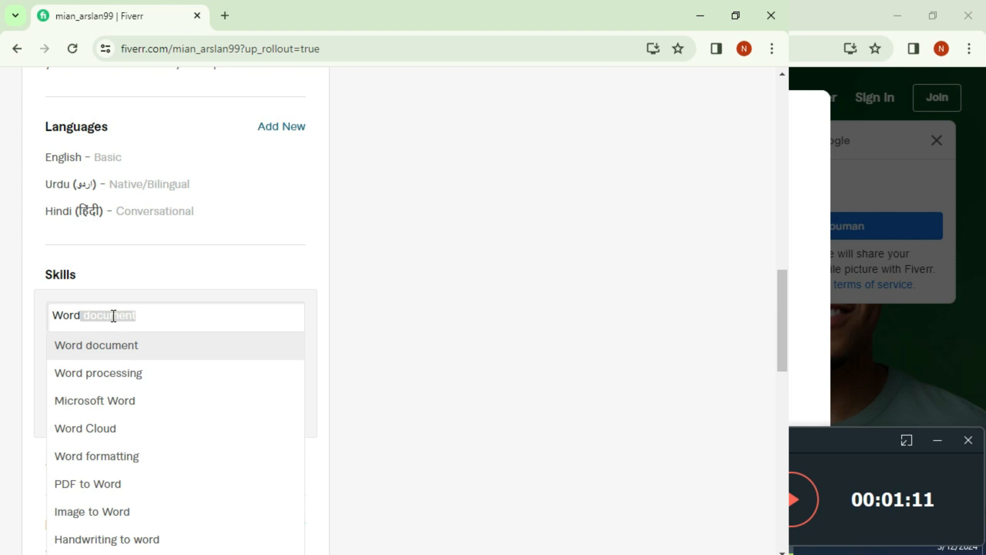
{"action": "type", "text": "press"}
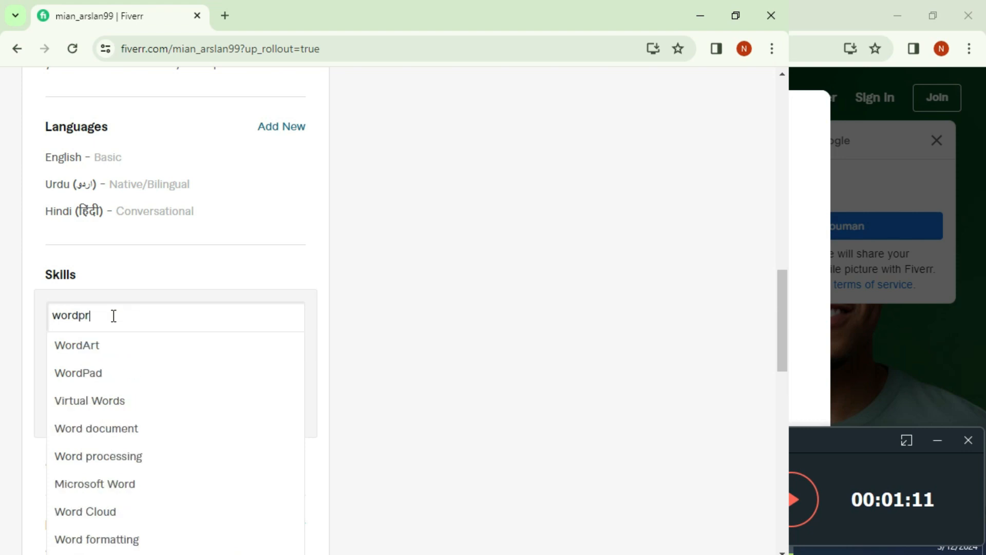
{"action": "left_click", "coordinate": [94, 345]}
{"action": "type", "text": "wordp"}
{"action": "key", "text": "BackSpace"}
{"action": "key", "text": "BackSpace"}
{"action": "key", "text": "BackSpace"}
{"action": "key", "text": "BackSpace"}
{"action": "key", "text": "BackSpace"}
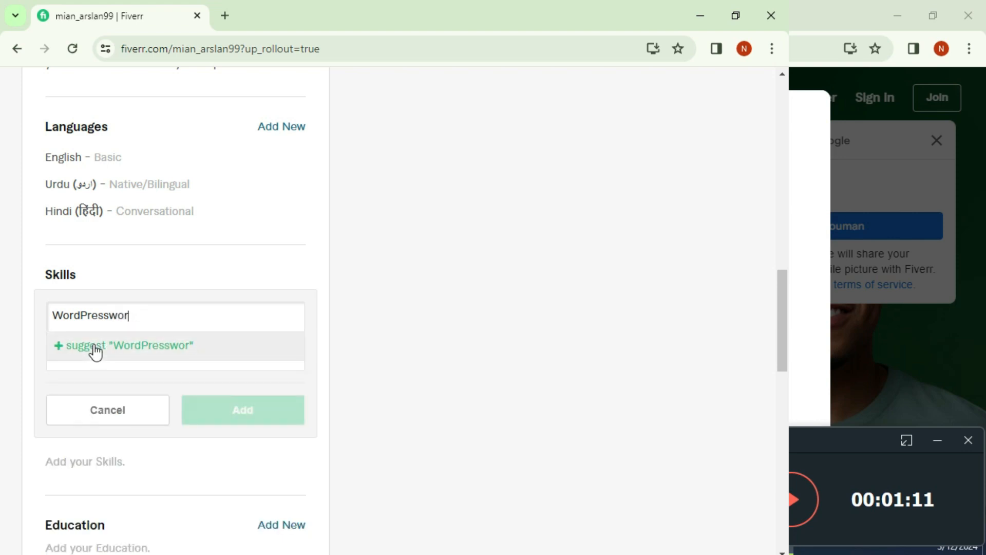
{"action": "left_click", "coordinate": [94, 346]}
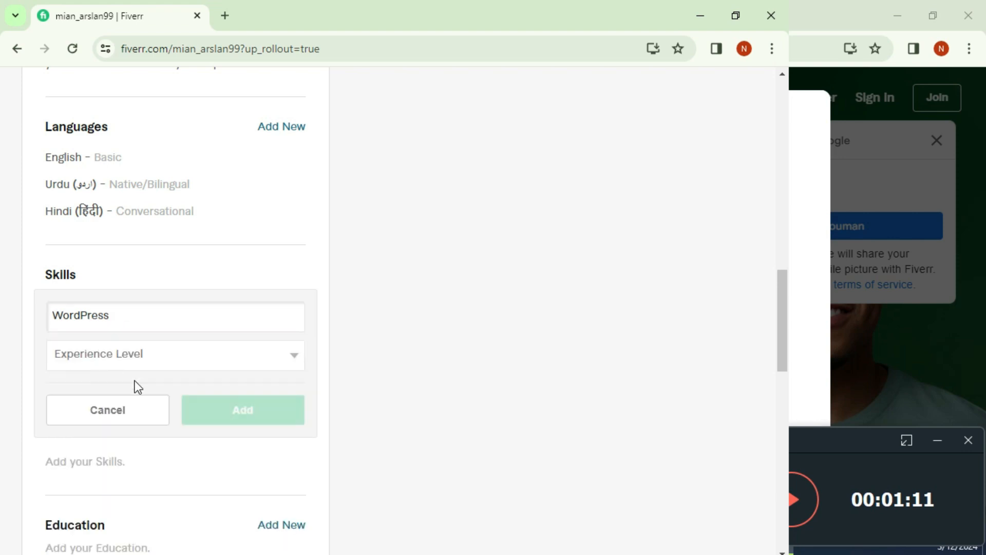
{"action": "left_click", "coordinate": [118, 357]}
{"action": "left_click", "coordinate": [52, 405]}
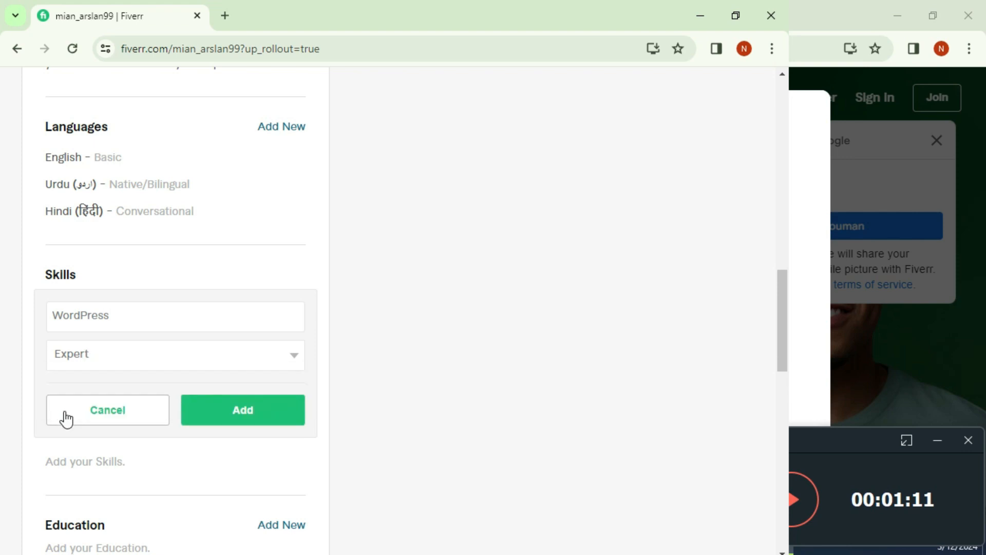
{"action": "left_click", "coordinate": [231, 414]}
Add the skill WordPress migration at Expert level
{"action": "left_click", "coordinate": [289, 286]}
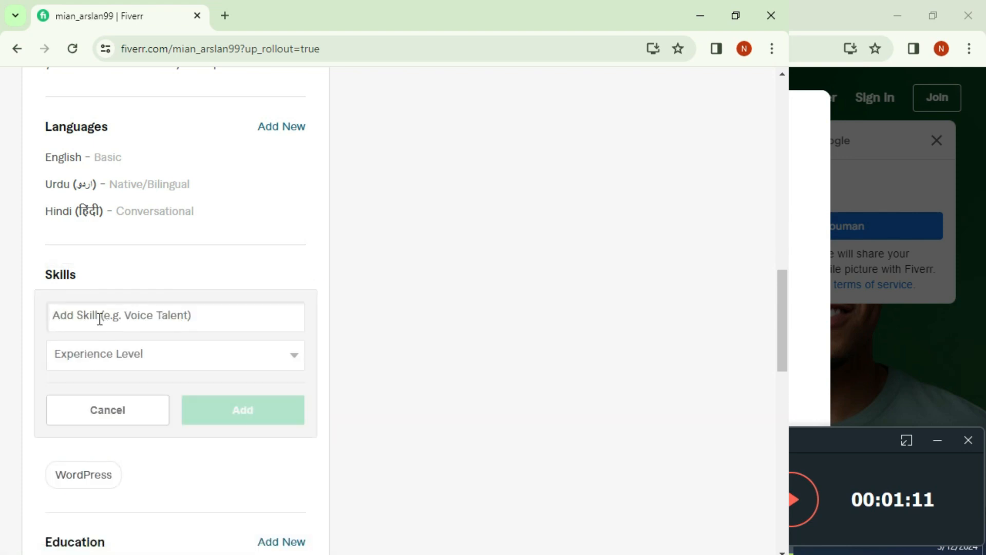
{"action": "type", "text": "wordep"}
{"action": "key", "text": "BackSpace"}
{"action": "key", "text": "BackSpace"}
{"action": "type", "text": "press"}
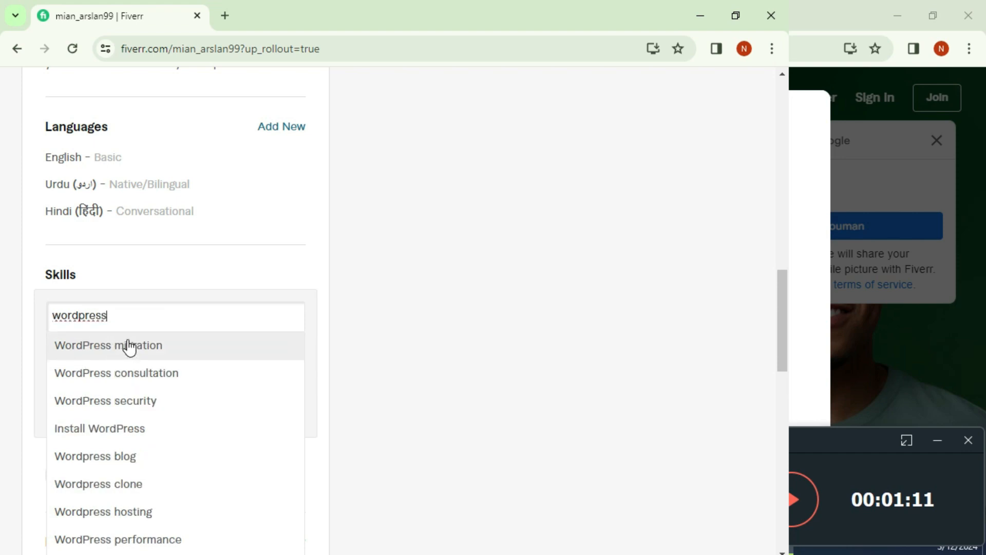
{"action": "left_click", "coordinate": [128, 346]}
{"action": "left_click", "coordinate": [267, 359]}
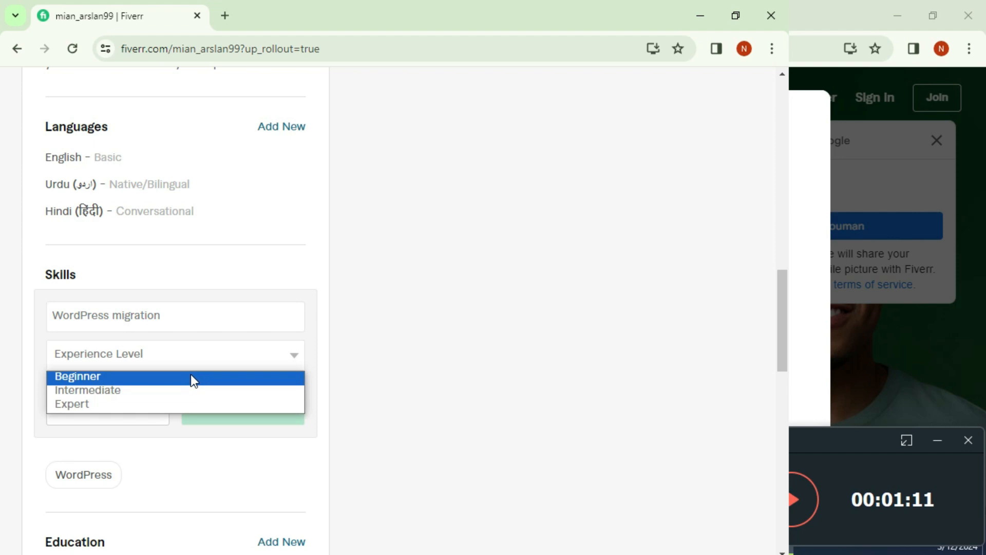
{"action": "left_click", "coordinate": [94, 406]}
{"action": "left_click", "coordinate": [241, 420]}
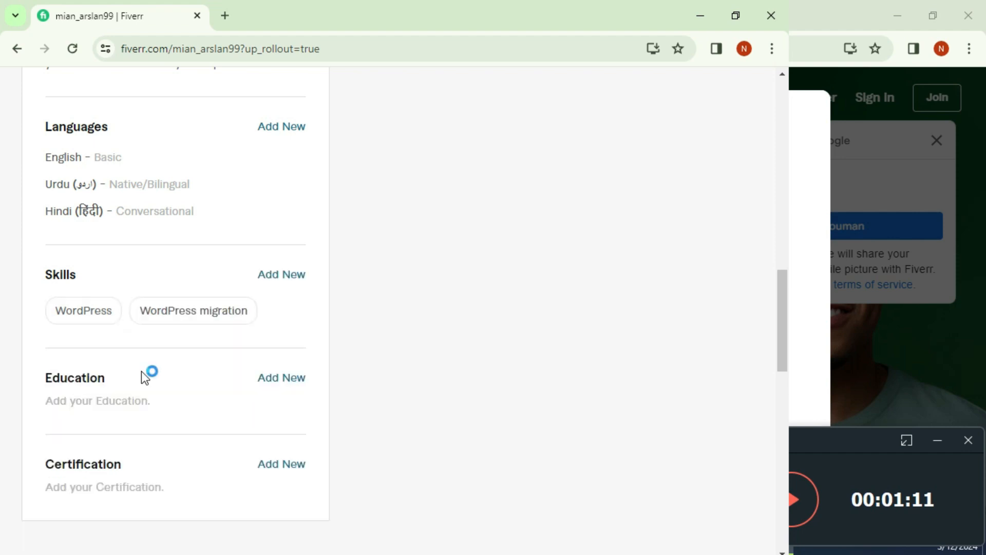
Add the skill Web development at Intermediate level
{"action": "left_click", "coordinate": [278, 280]}
{"action": "type", "text": "wo"}
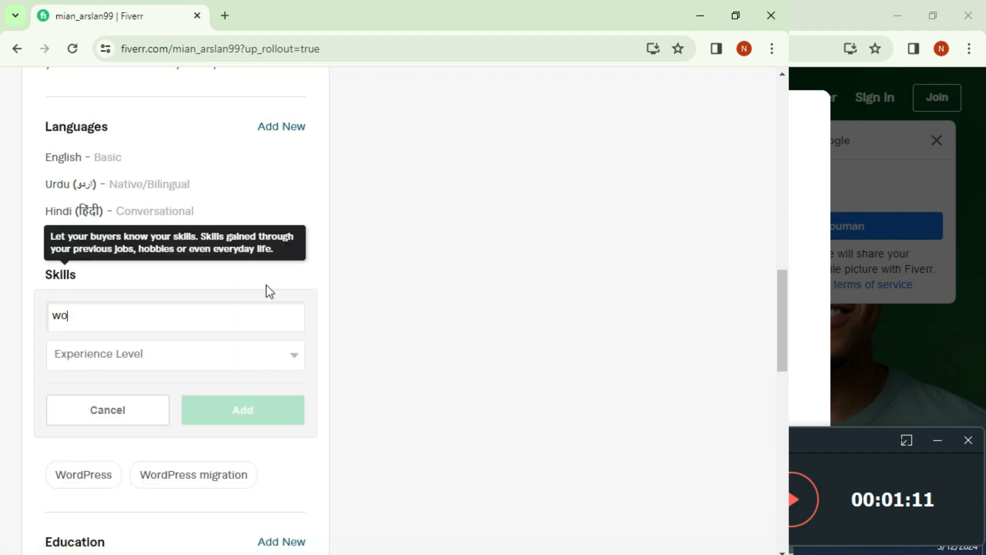
{"action": "key", "text": "BackSpace"}
{"action": "type", "text": "eb"}
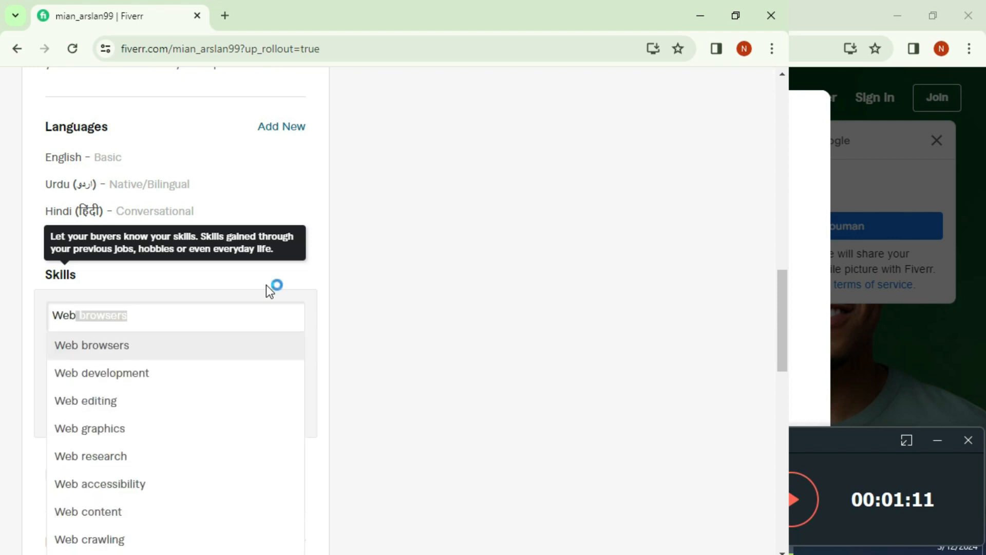
{"action": "left_click", "coordinate": [152, 378]}
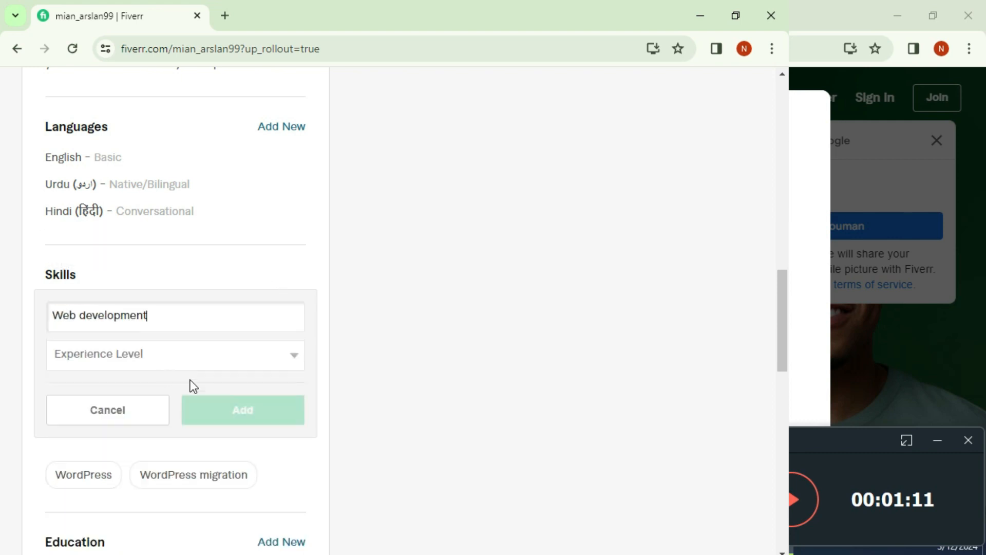
{"action": "left_click", "coordinate": [254, 368]}
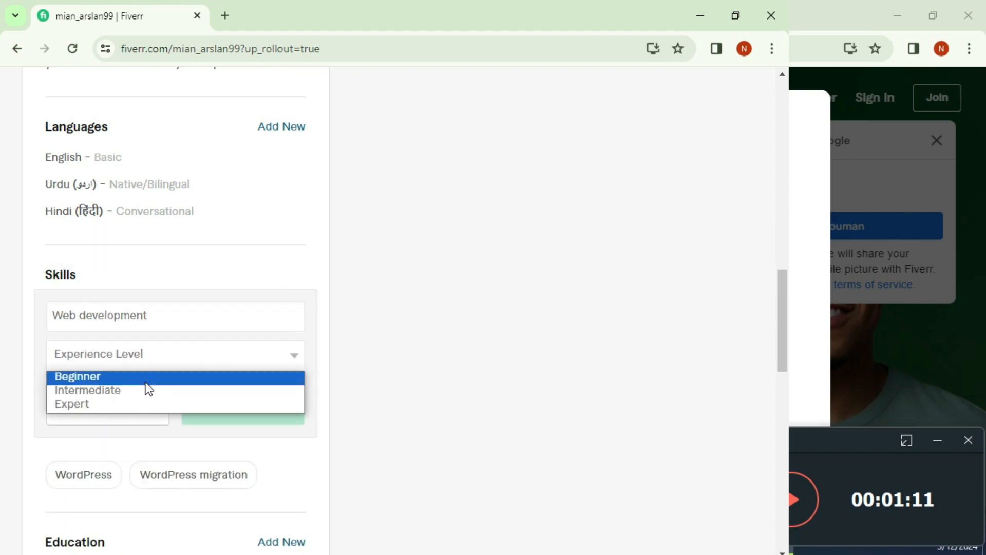
{"action": "left_click", "coordinate": [108, 391]}
{"action": "left_click", "coordinate": [233, 410]}
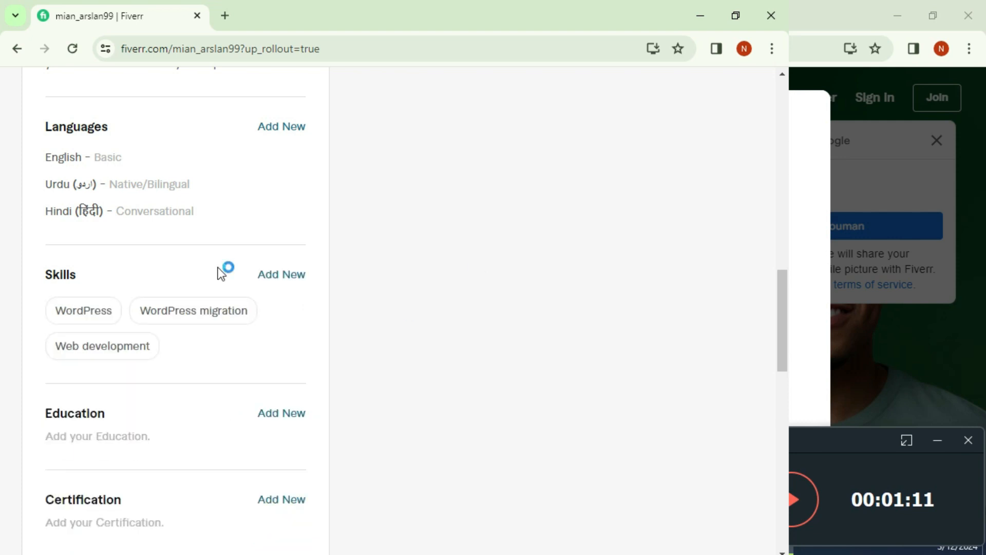
{"action": "scroll", "coordinate": [320, 159], "scroll_direction": "down", "scroll_amount": 3}
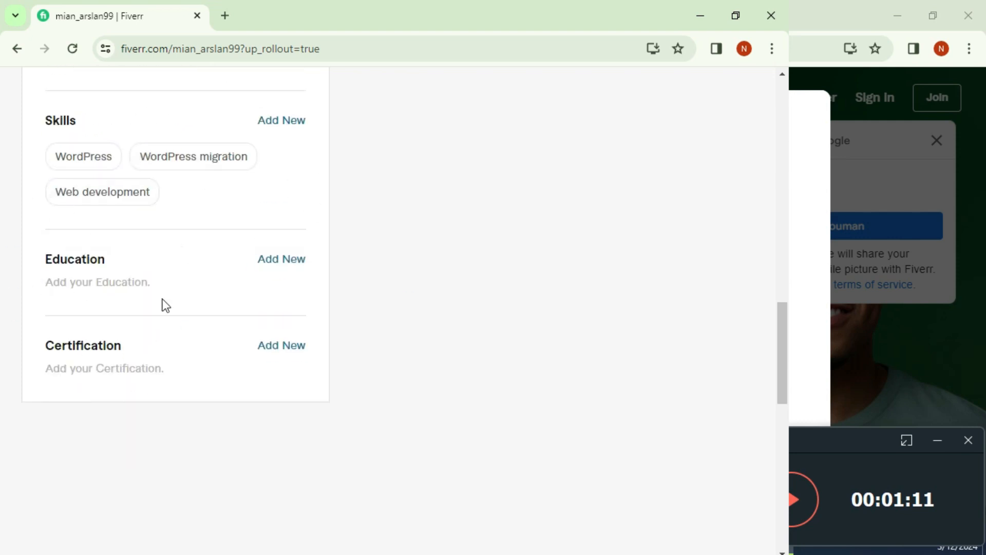
Start a new education entry with Punjabi University in Pakistan
{"action": "left_click", "coordinate": [294, 264]}
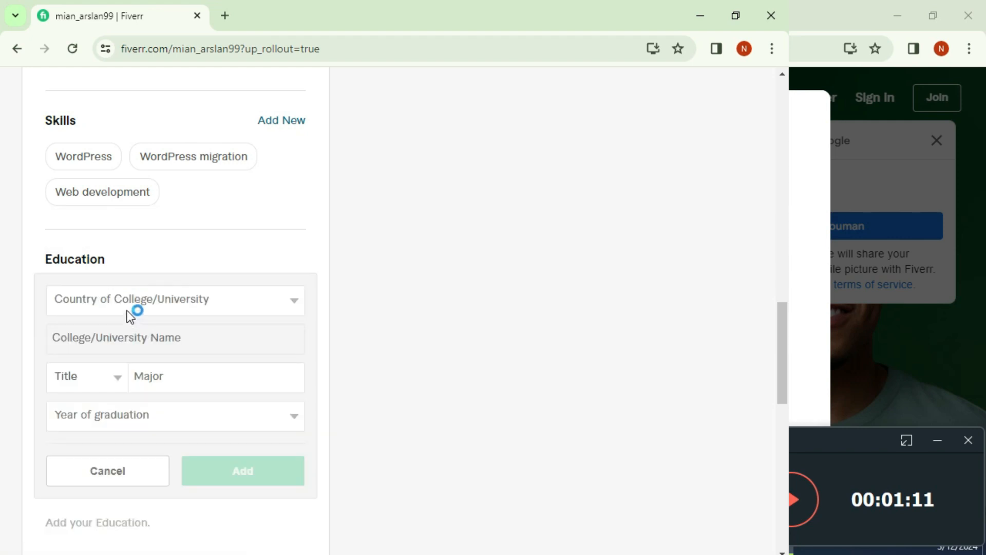
{"action": "left_click", "coordinate": [126, 303]}
{"action": "type", "text": "p"}
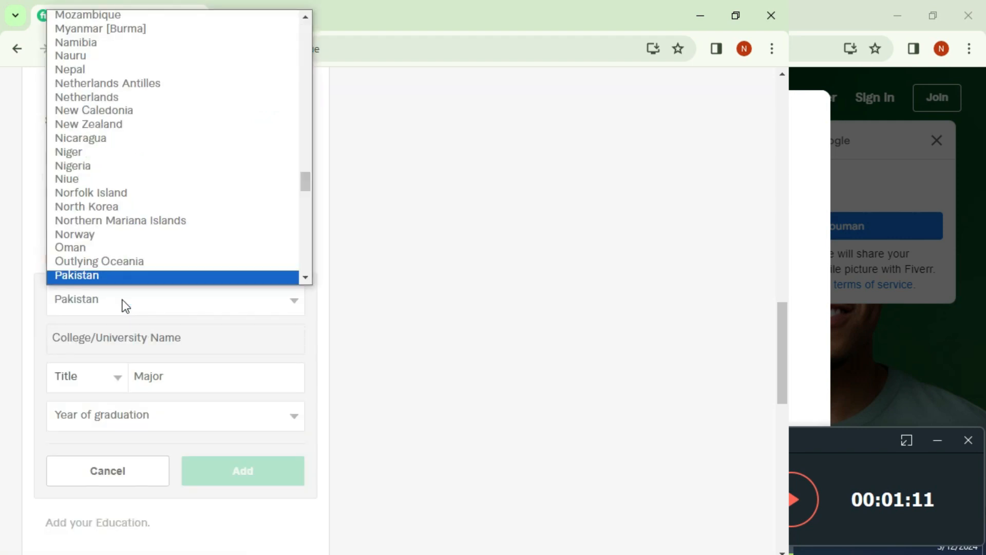
{"action": "left_click", "coordinate": [72, 277]}
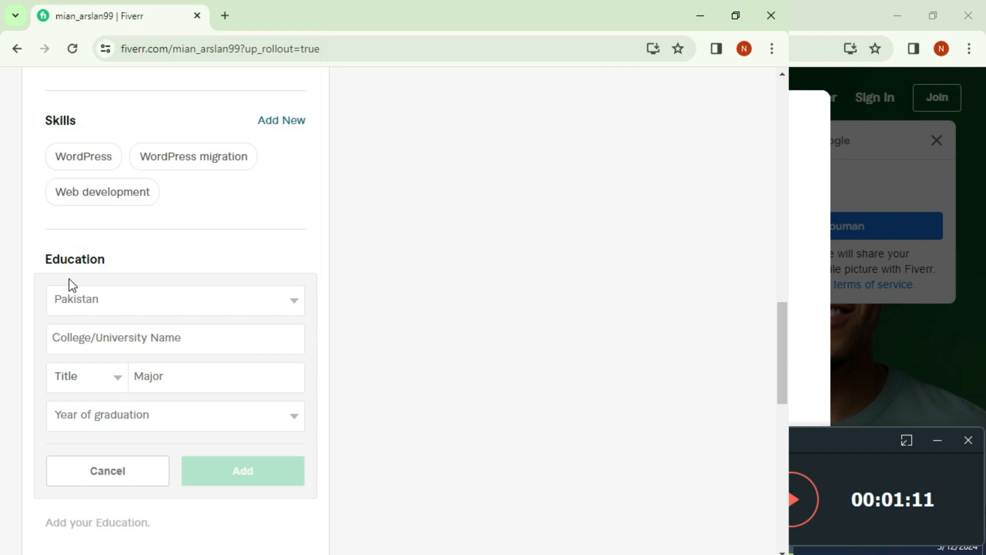
{"action": "left_click", "coordinate": [124, 338]}
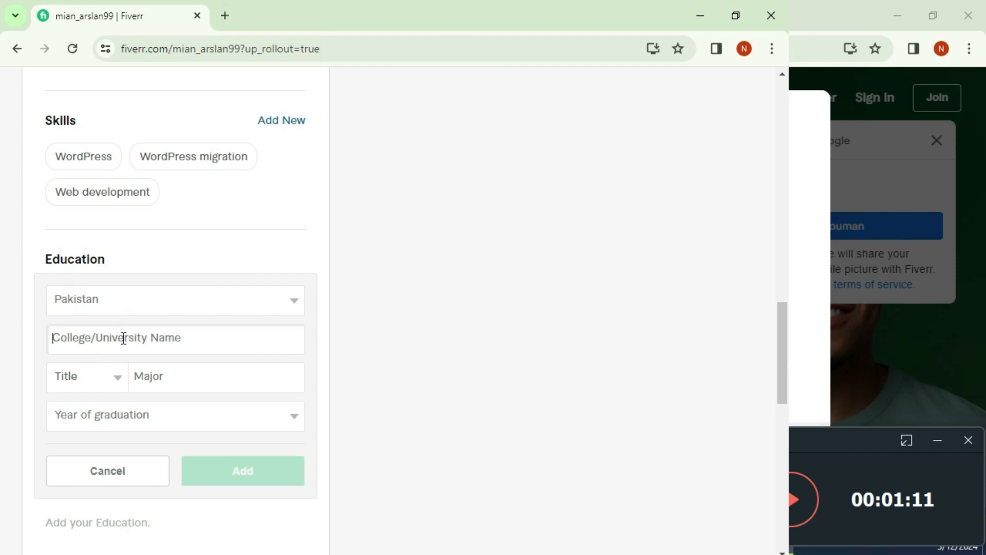
{"action": "type", "text": "Pu"}
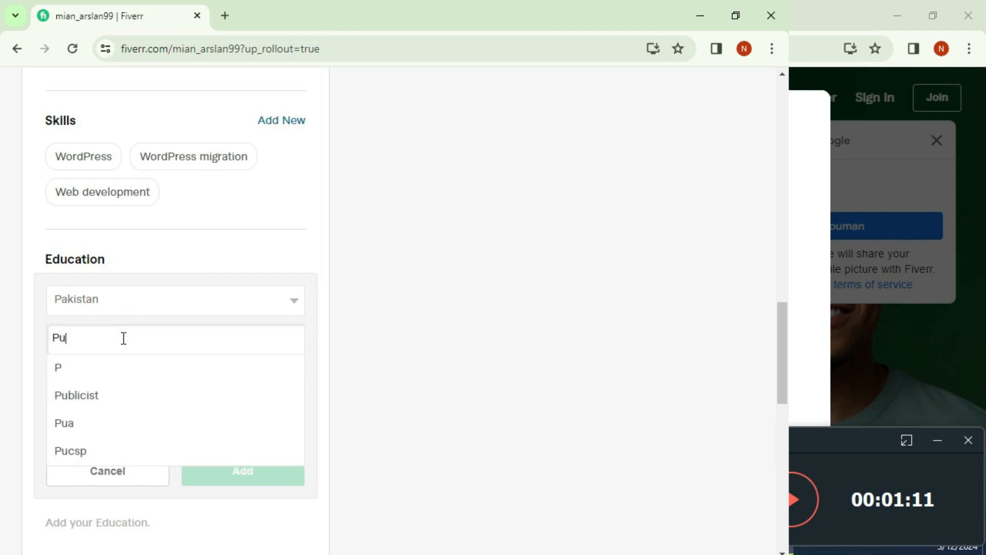
{"action": "type", "text": "njab"}
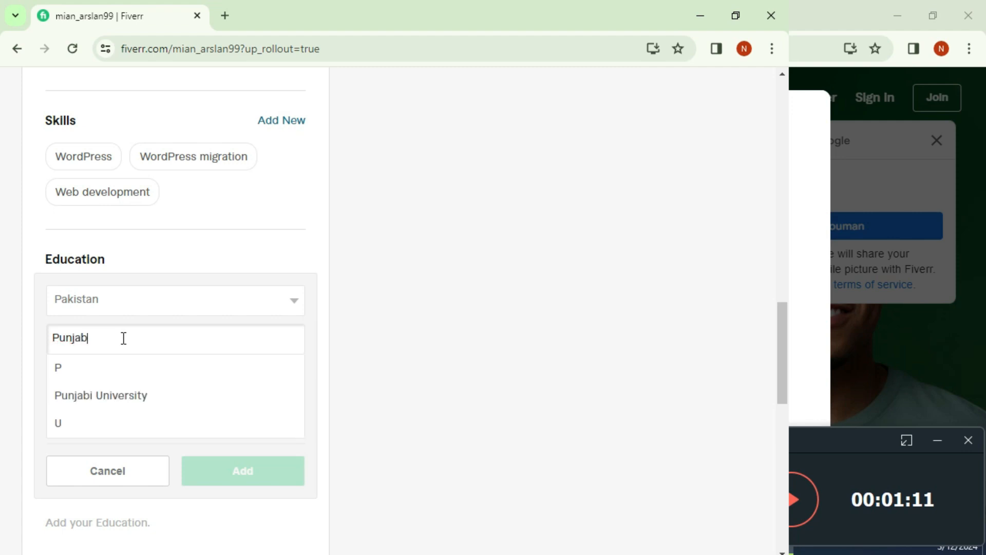
{"action": "left_click", "coordinate": [114, 396]}
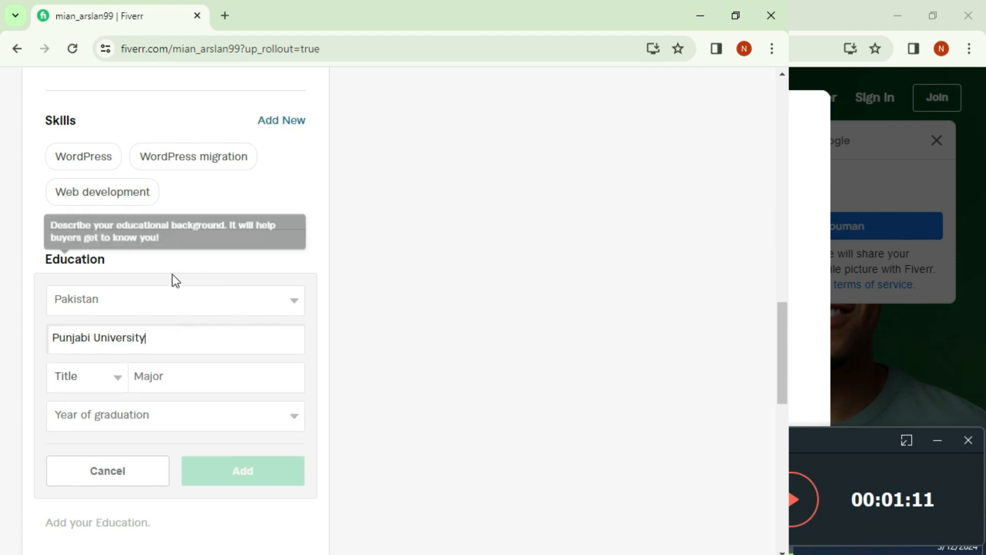
Set degree M.A., major Urdu, graduation year 2017, and save the entry
{"action": "scroll", "coordinate": [177, 293], "scroll_direction": "down", "scroll_amount": 1}
{"action": "left_click", "coordinate": [97, 299]}
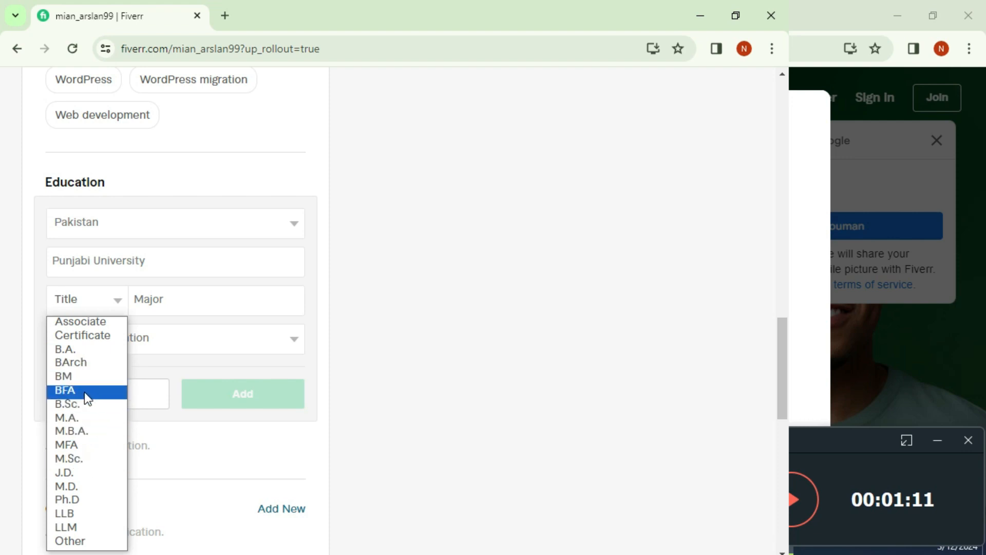
{"action": "left_click", "coordinate": [77, 419]}
{"action": "left_click", "coordinate": [178, 310]}
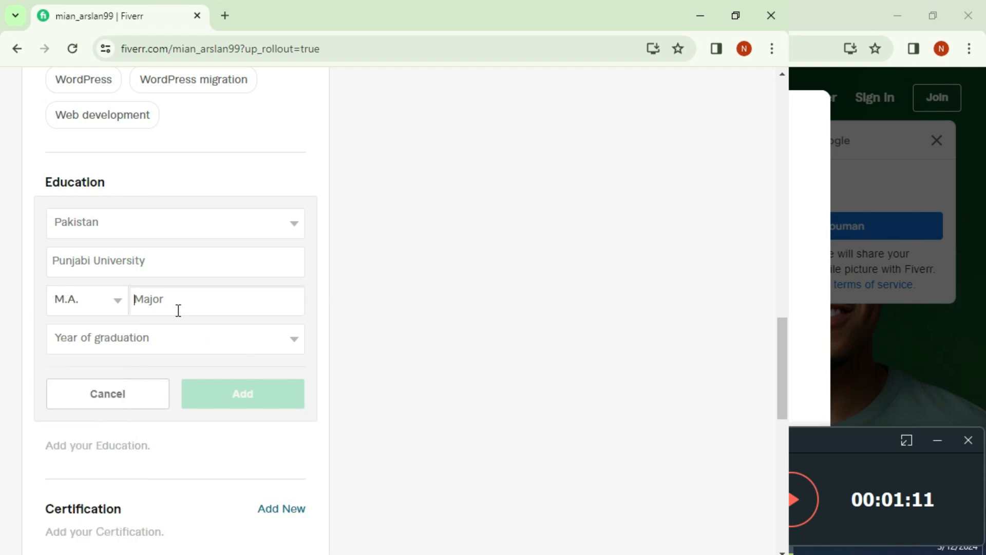
{"action": "type", "text": "Urdu"}
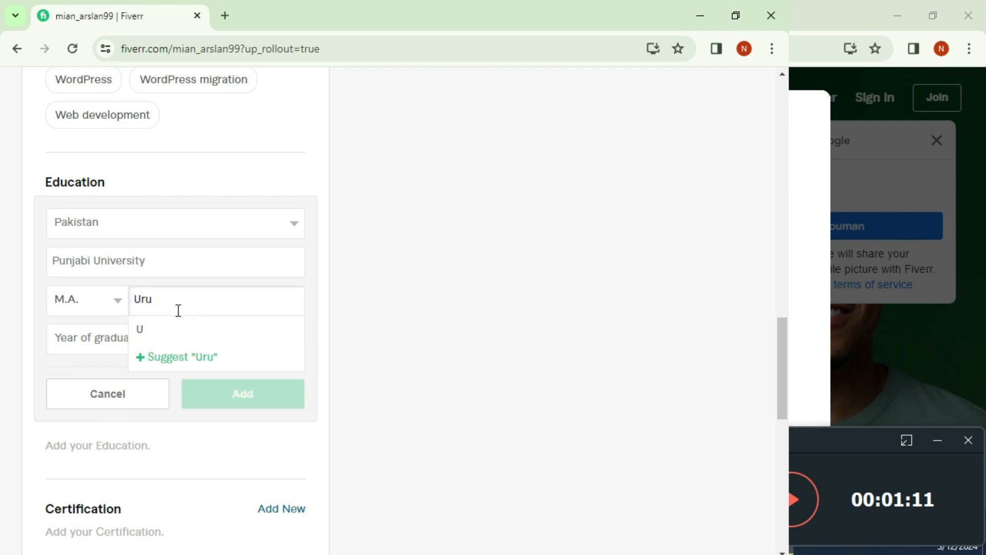
{"action": "left_click", "coordinate": [151, 358]}
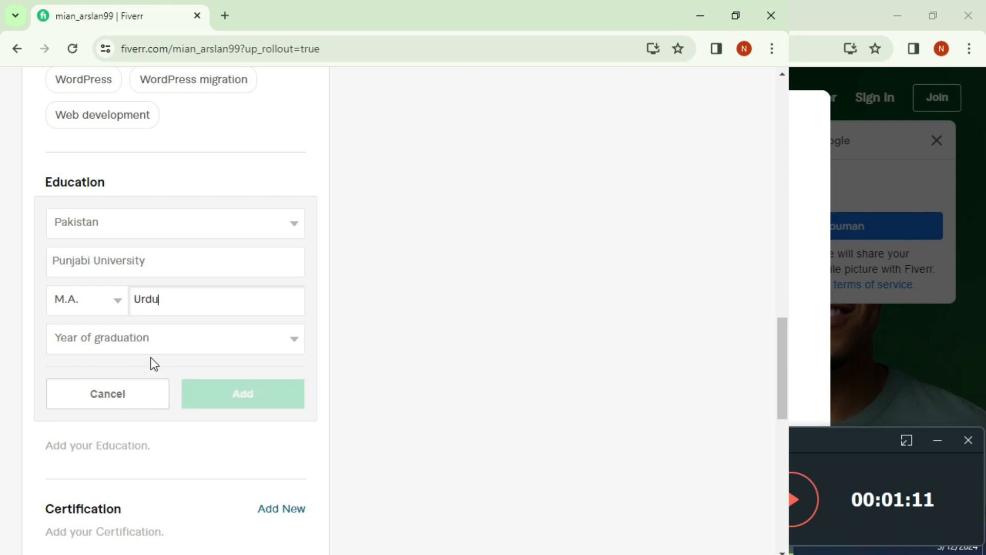
{"action": "left_click", "coordinate": [126, 341]}
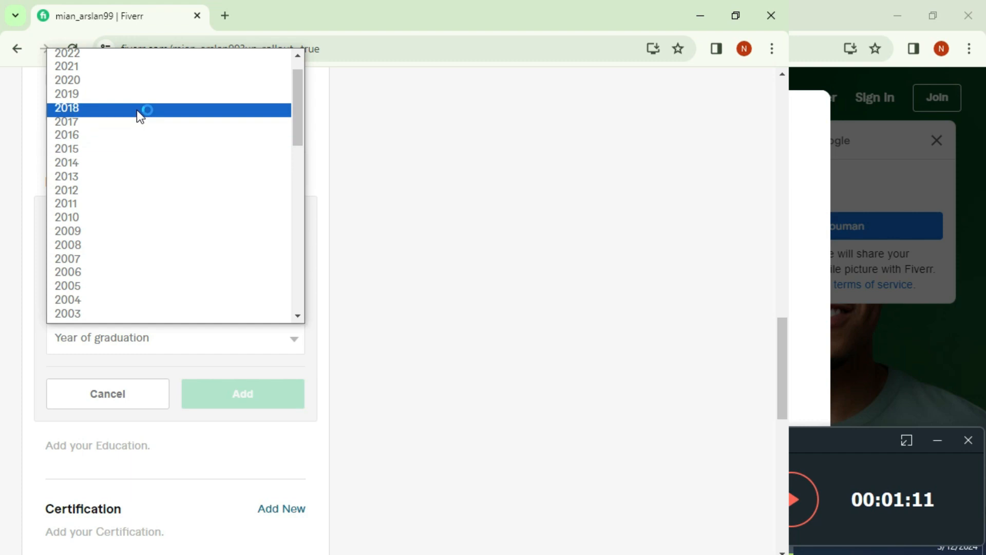
{"action": "left_click", "coordinate": [82, 123]}
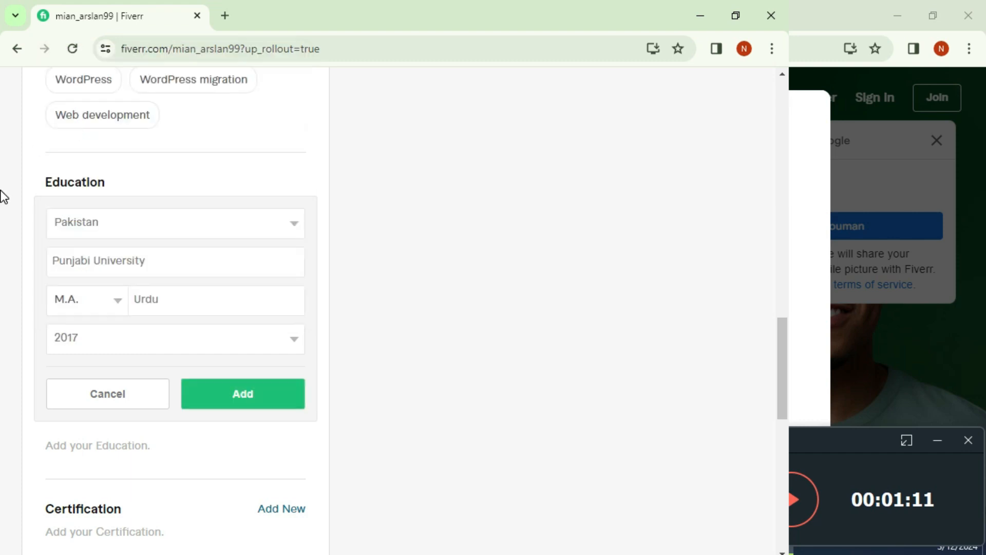
{"action": "left_click", "coordinate": [240, 395]}
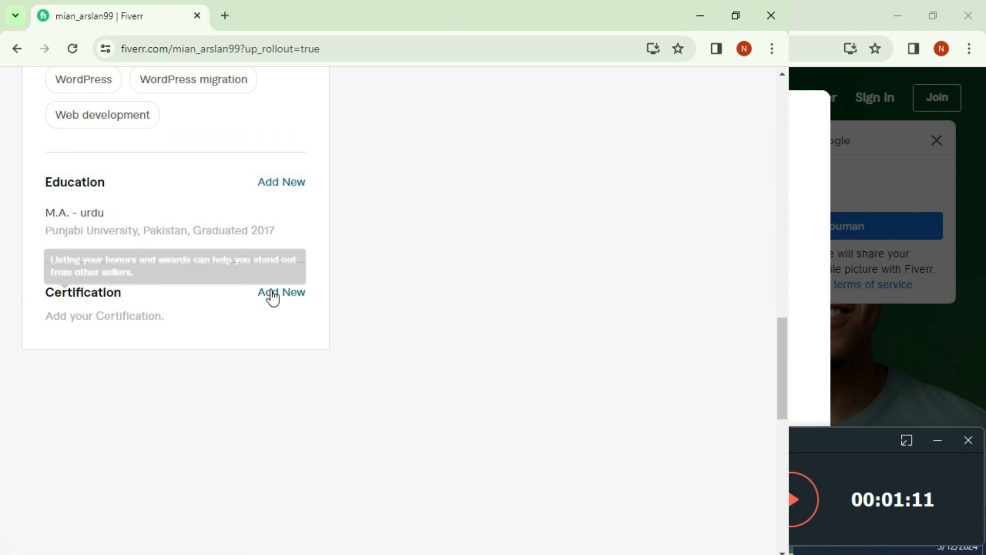
{"action": "scroll", "coordinate": [269, 291], "scroll_direction": "up", "scroll_amount": 2}
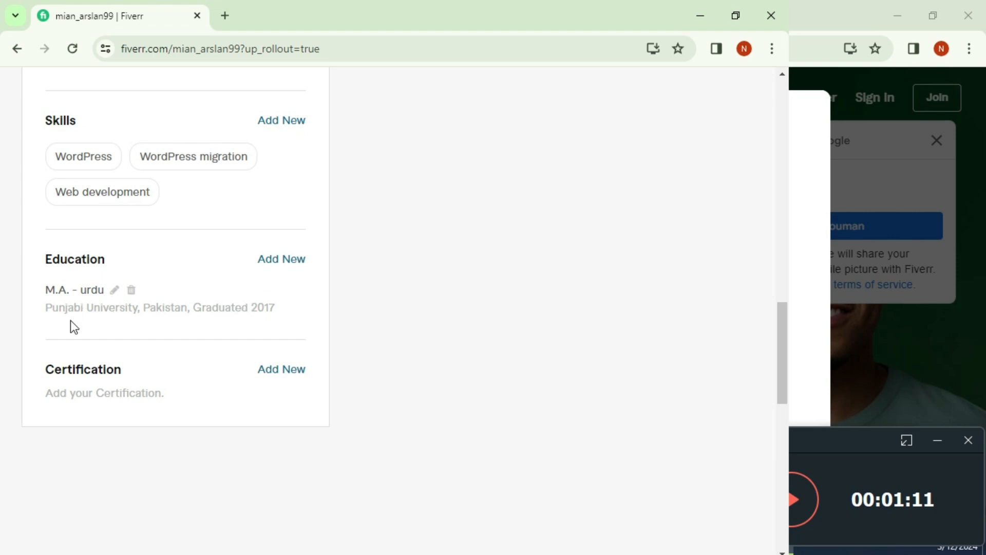
Start a new certification named 'Data Entry'
{"action": "mouse_move", "coordinate": [82, 319]}
{"action": "left_click", "coordinate": [290, 372]}
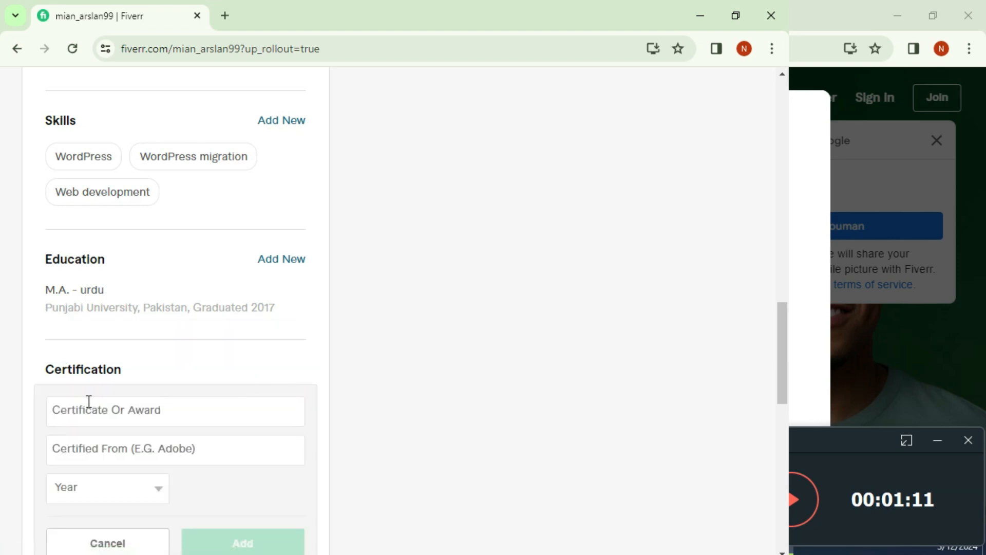
{"action": "scroll", "coordinate": [102, 401], "scroll_direction": "down", "scroll_amount": 1}
{"action": "scroll", "coordinate": [178, 356], "scroll_direction": "down", "scroll_amount": 3}
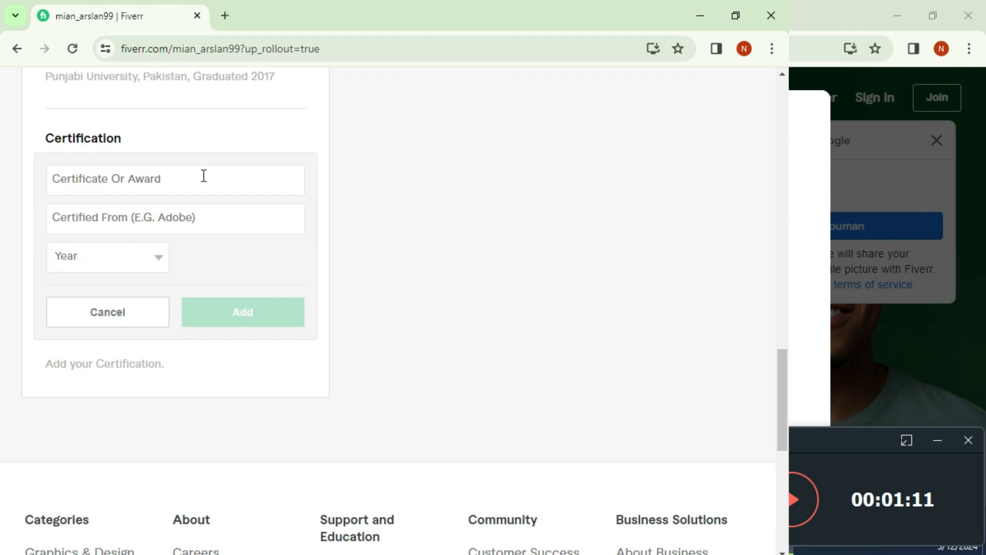
{"action": "left_click", "coordinate": [129, 178]}
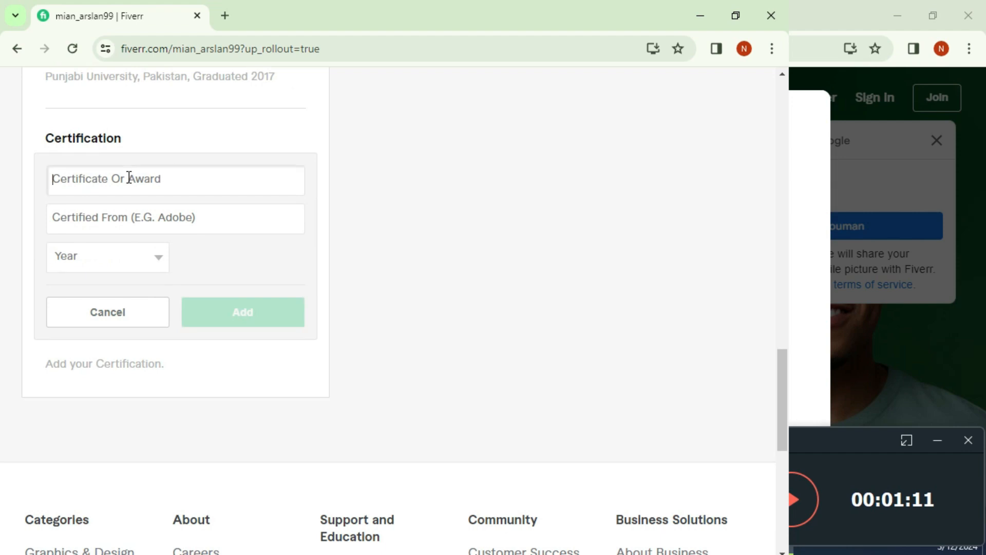
{"action": "type", "text": "Ill"}
{"action": "key", "text": "BackSpace"}
{"action": "key", "text": "BackSpace"}
{"action": "type", "text": "Data E"}
{"action": "type", "text": "nter"}
{"action": "key", "text": "BackSpace"}
{"action": "type", "text": "ry"}
Enter 'Bits Computer College Shahkot' as the certifying institution
{"action": "key", "text": "Tab"}
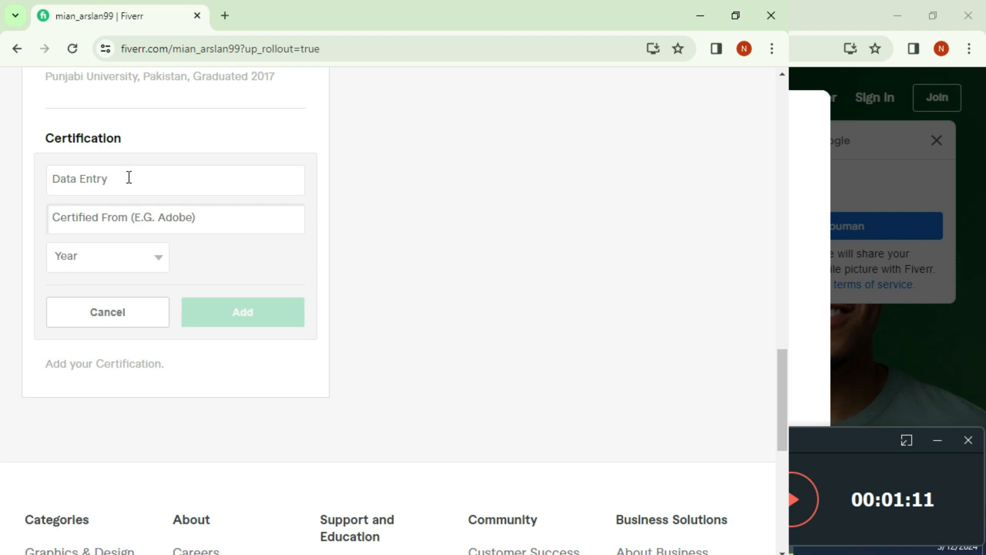
{"action": "type", "text": "Bits"}
{"action": "key", "text": "Tab"}
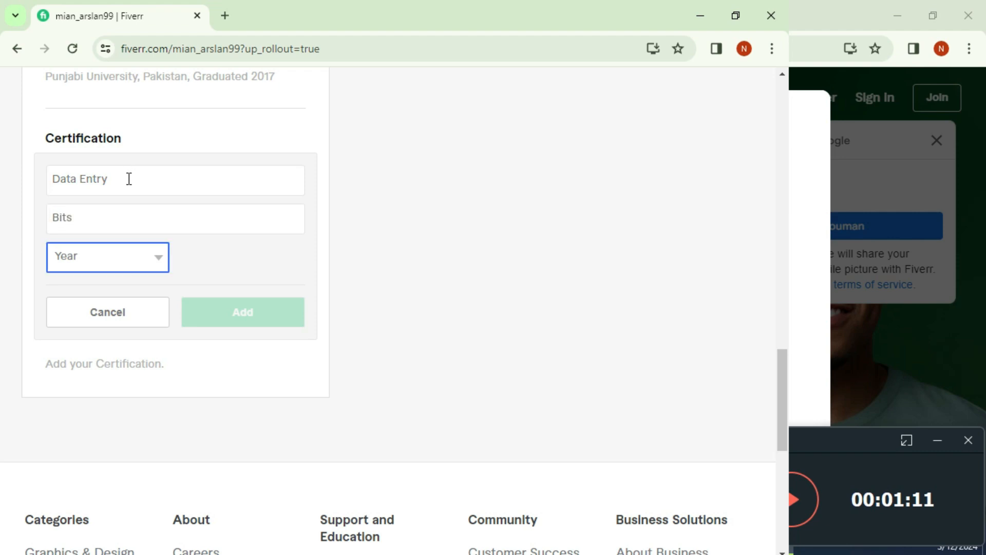
{"action": "key", "text": "shift+Tab"}
{"action": "type", "text": "ly"}
{"action": "type", "text": "its"}
{"action": "key", "text": "Tab"}
{"action": "left_click", "coordinate": [103, 225]}
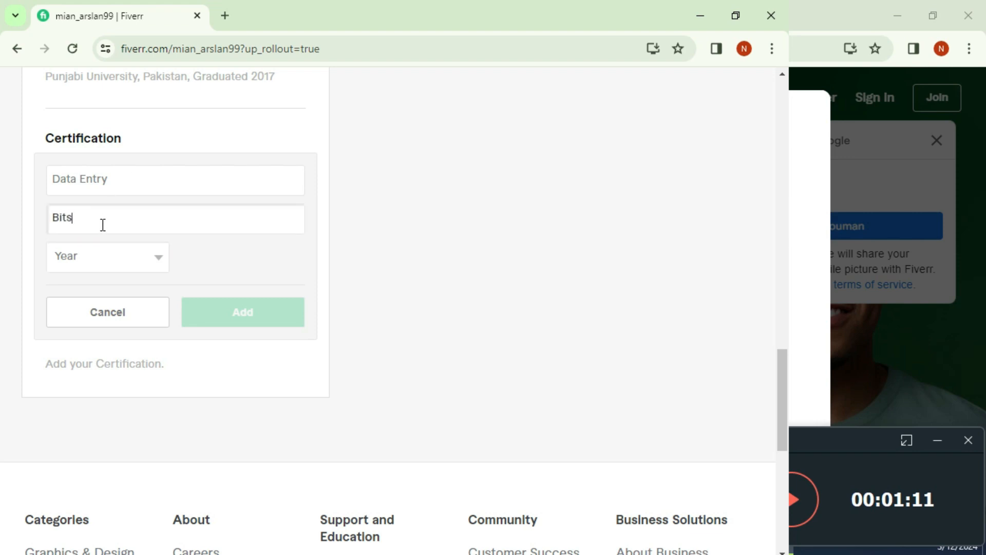
{"action": "type", "text": "Computer COllege"}
{"action": "key", "text": "BackSpace"}
{"action": "key", "text": "BackSpace"}
{"action": "key", "text": "BackSpace"}
{"action": "key", "text": "BackSpace"}
{"action": "type", "text": "ollege Sah"}
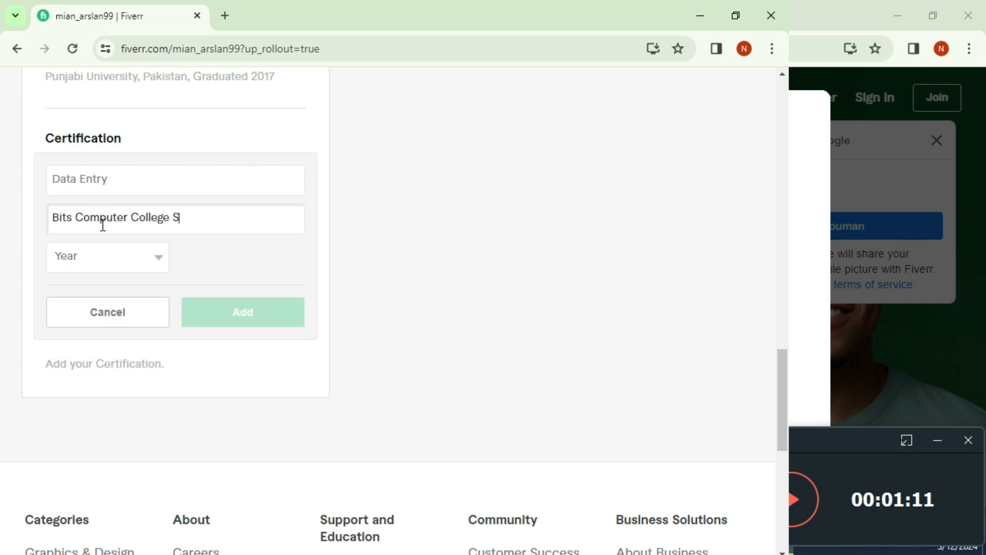
{"action": "key", "text": "BackSpace"}
{"action": "key", "text": "BackSpace"}
{"action": "type", "text": "hahkot"}
Choose year 2018, save the certification, and open a blank form for another
{"action": "left_click", "coordinate": [80, 259]}
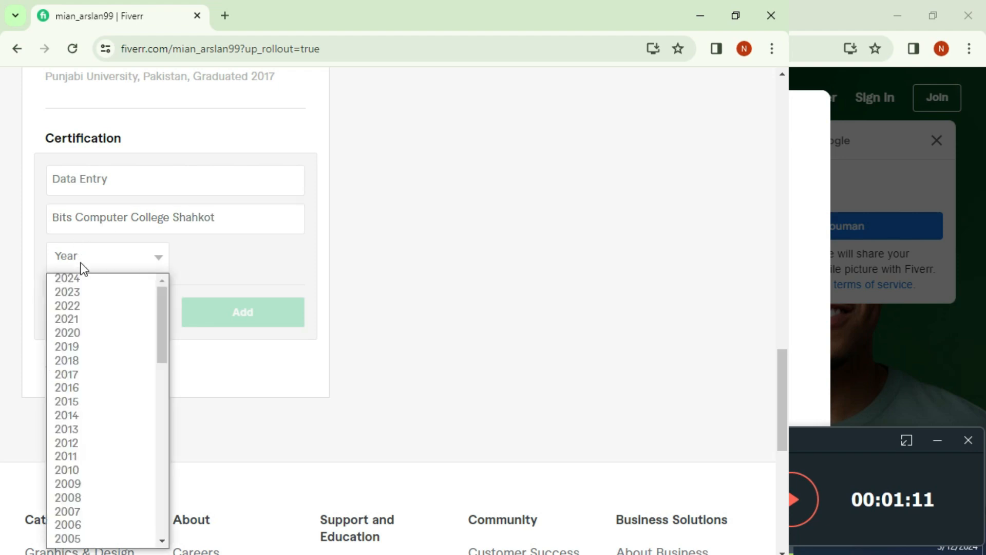
{"action": "left_click", "coordinate": [81, 361]}
{"action": "left_click", "coordinate": [215, 323]}
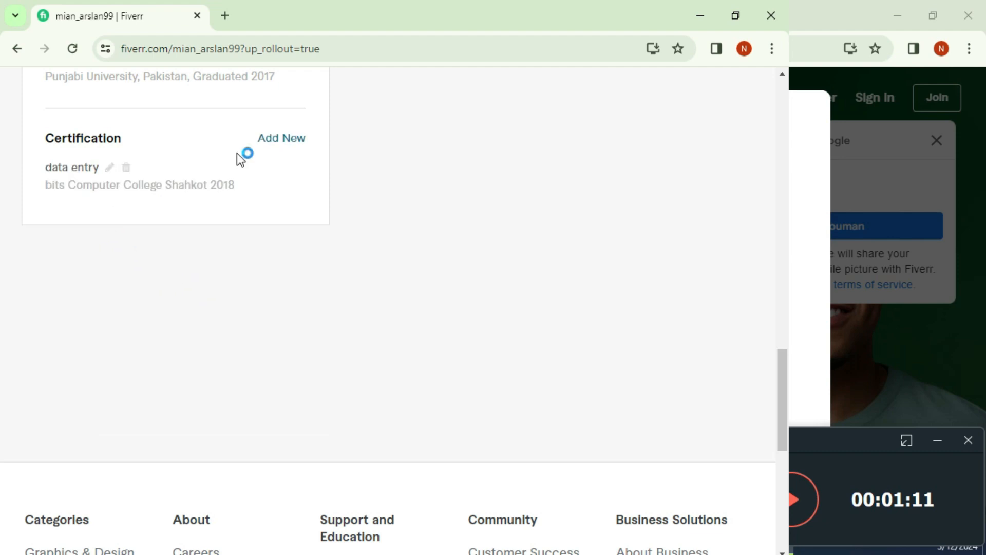
{"action": "left_click", "coordinate": [285, 138]}
Name the certificate 'WordPress Customization', correcting its spelling
{"action": "left_click", "coordinate": [80, 182]}
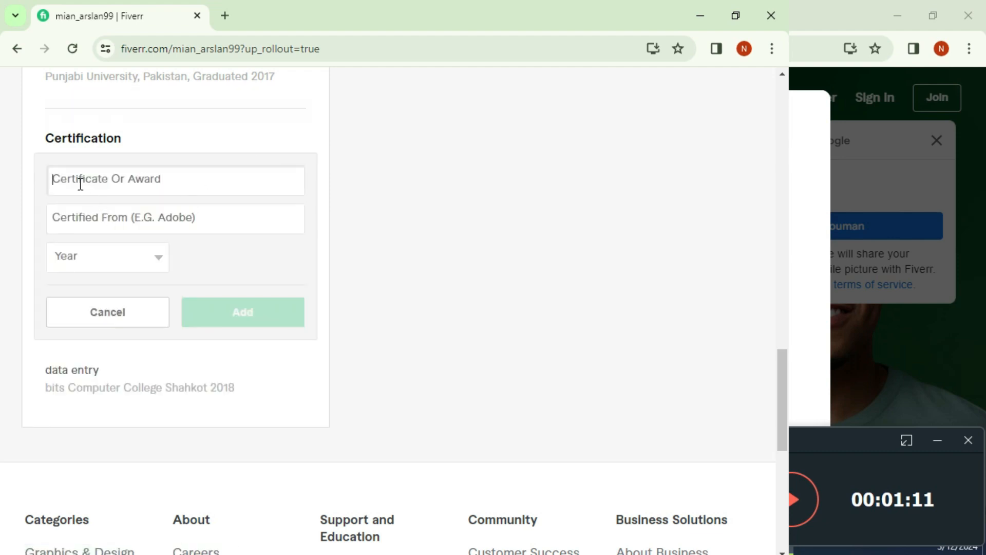
{"action": "type", "text": "Wordpress C"}
{"action": "type", "text": "usti"}
{"action": "type", "text": "omization"}
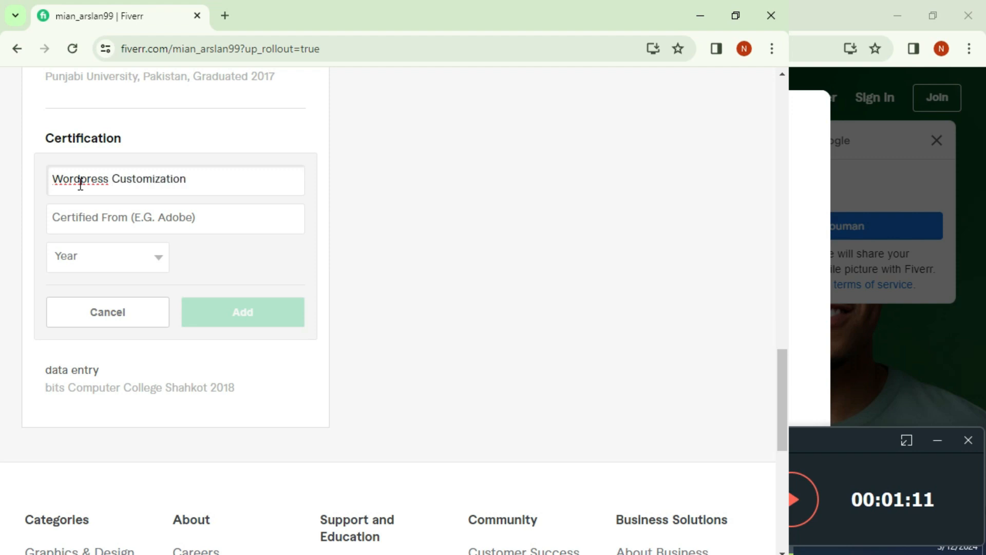
{"action": "right_click", "coordinate": [80, 183]}
{"action": "left_click", "coordinate": [97, 200]}
Set issuer Delux Soft Faisalabad and year 2020, save, and start a third certification
{"action": "left_click", "coordinate": [85, 215]}
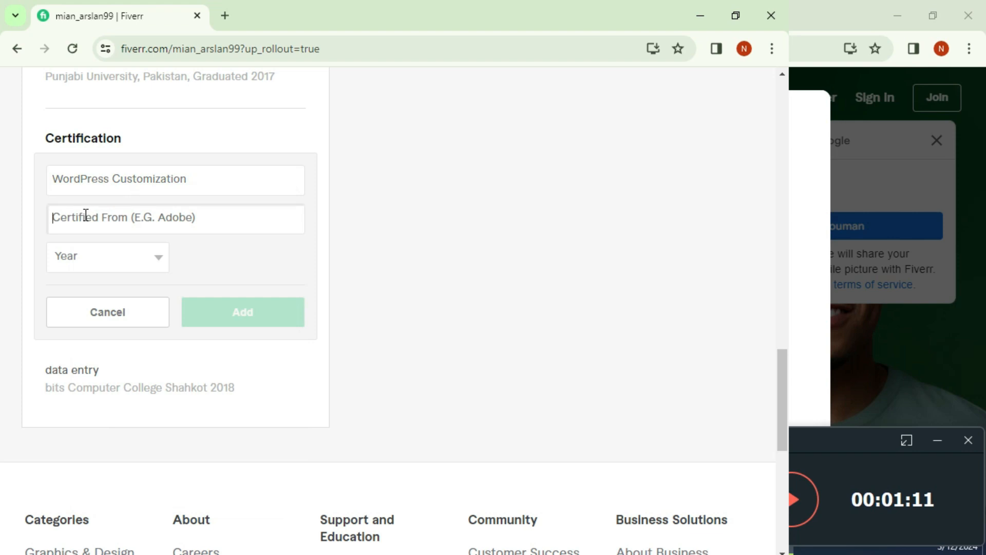
{"action": "type", "text": "Delux Soft Faisla"}
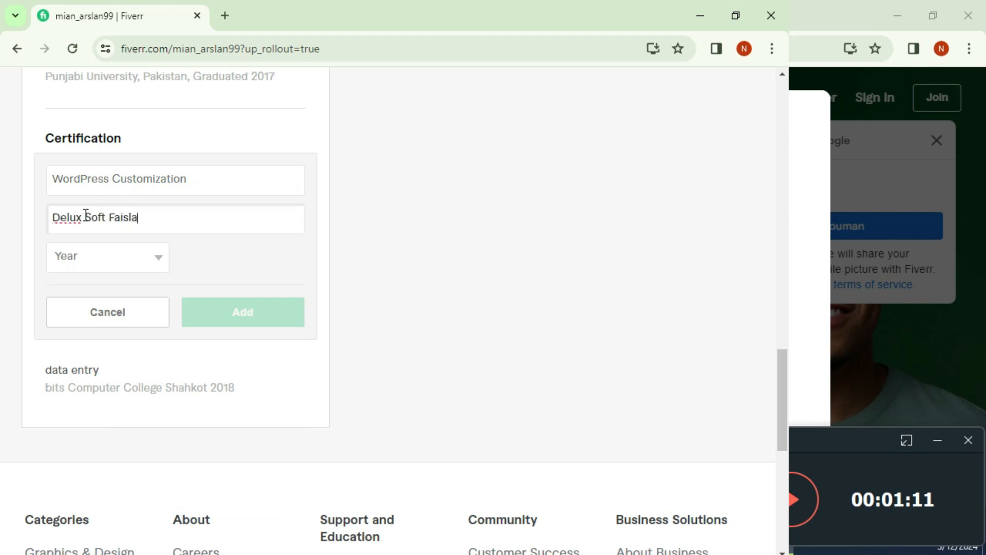
{"action": "key", "text": "BackSpace"}
{"action": "type", "text": "alabad"}
{"action": "left_click", "coordinate": [125, 255]}
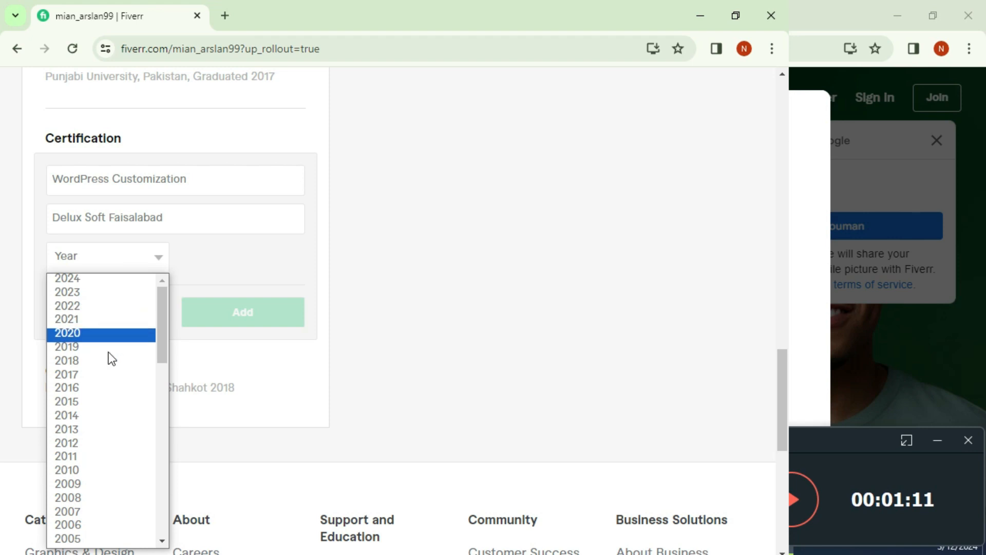
{"action": "left_click", "coordinate": [69, 334]}
{"action": "left_click", "coordinate": [238, 313]}
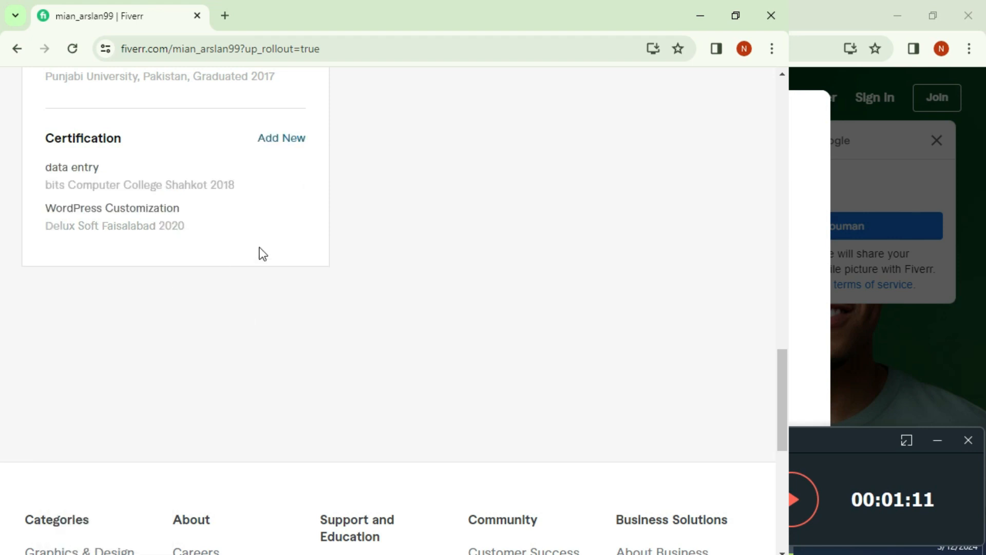
{"action": "left_click", "coordinate": [285, 148]}
Enter 'Spoken Englihs' as the third certificate's name
{"action": "left_click", "coordinate": [104, 178]}
{"action": "type", "text": "I"}
{"action": "key", "text": "BackSpace"}
{"action": "type", "text": "SPoke"}
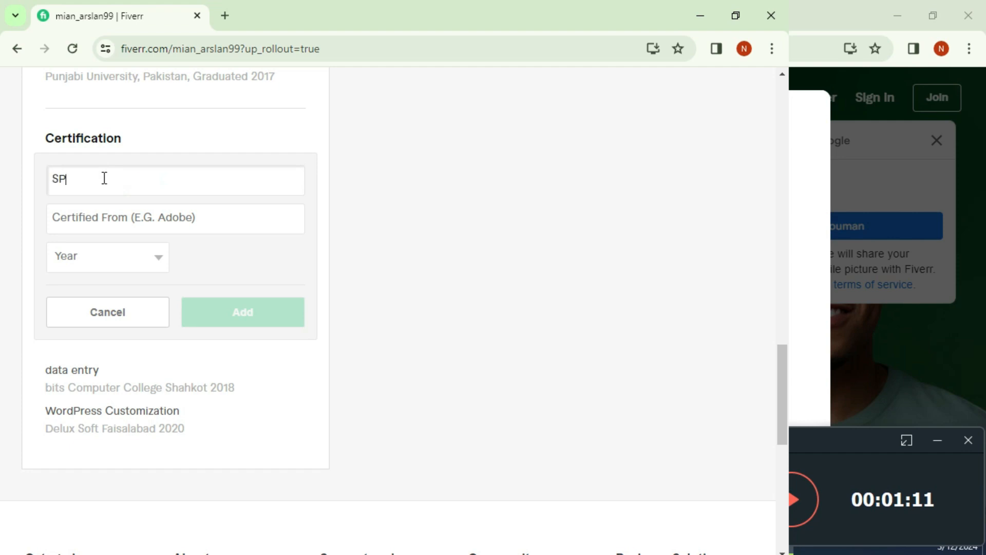
{"action": "key", "text": "BackSpace"}
{"action": "key", "text": "BackSpace"}
{"action": "key", "text": "BackSpace"}
{"action": "key", "text": "BackSpace"}
{"action": "type", "text": "poken Englihs"}
Set issuer Technsol software House and year 2022, then save the certification
{"action": "left_click", "coordinate": [106, 219]}
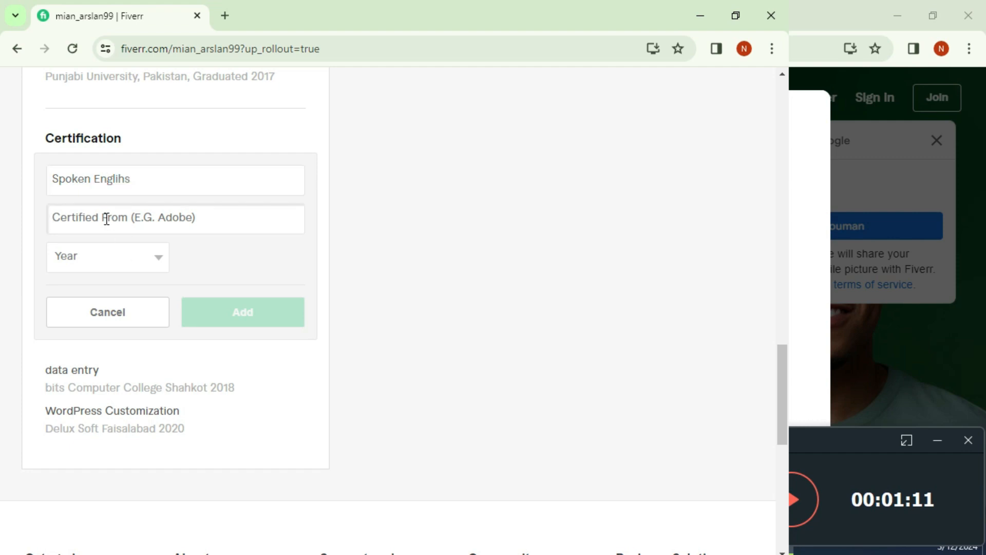
{"action": "type", "text": "Technos"}
{"action": "type", "text": "l"}
{"action": "key", "text": "BackSpace"}
{"action": "key", "text": "BackSpace"}
{"action": "key", "text": "BackSpace"}
{"action": "type", "text": "sol SOFtware House"}
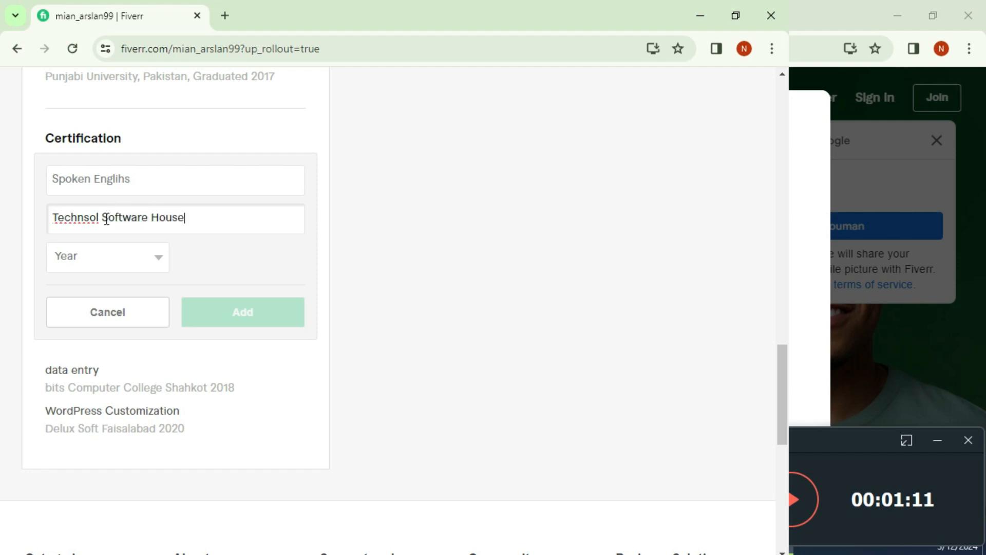
{"action": "left_click", "coordinate": [159, 257]}
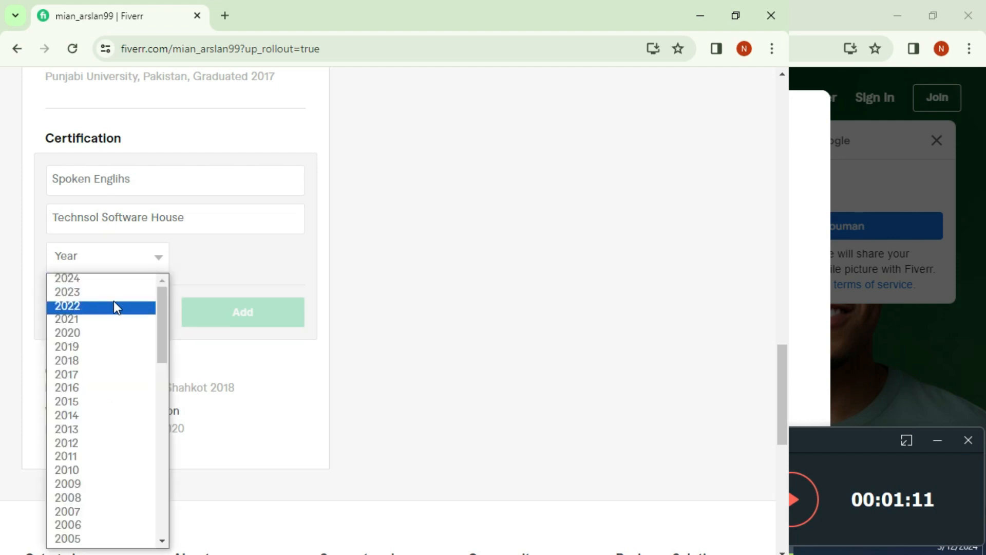
{"action": "left_click", "coordinate": [70, 304]}
{"action": "left_click", "coordinate": [271, 314]}
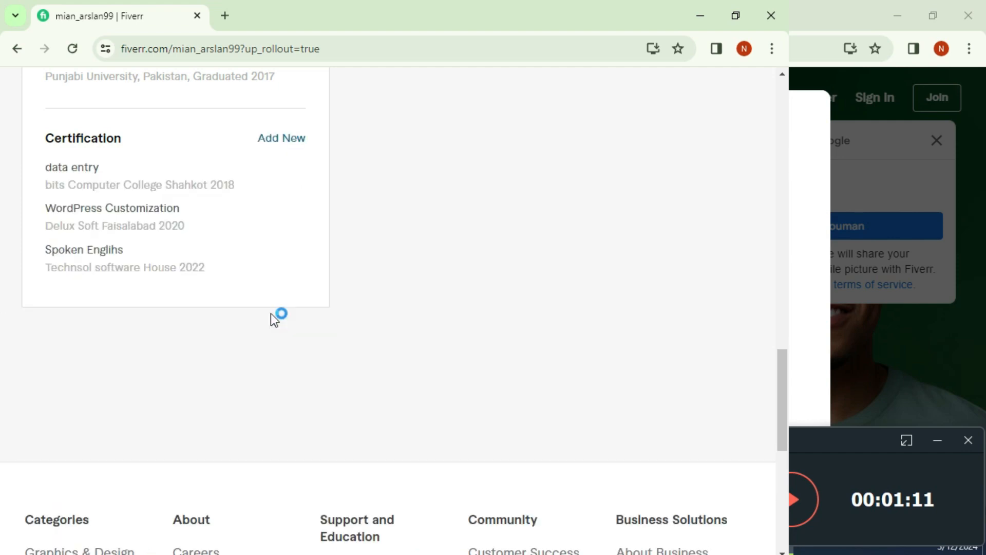
{"action": "scroll", "coordinate": [297, 378], "scroll_direction": "up", "scroll_amount": 15}
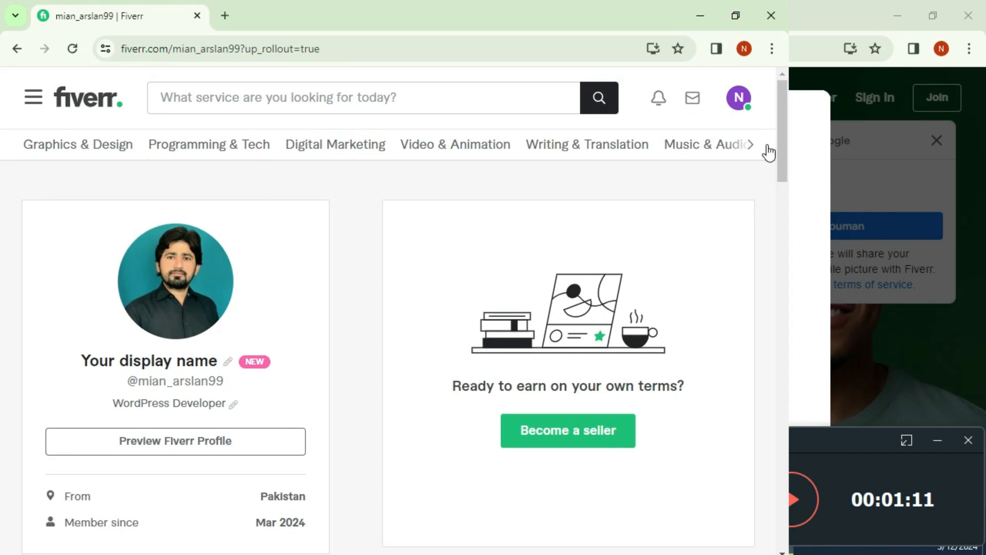
Reload the profile and verify the M.A. Urdu education and three certifications remain
{"action": "scroll", "coordinate": [135, 345], "scroll_direction": "down", "scroll_amount": 6}
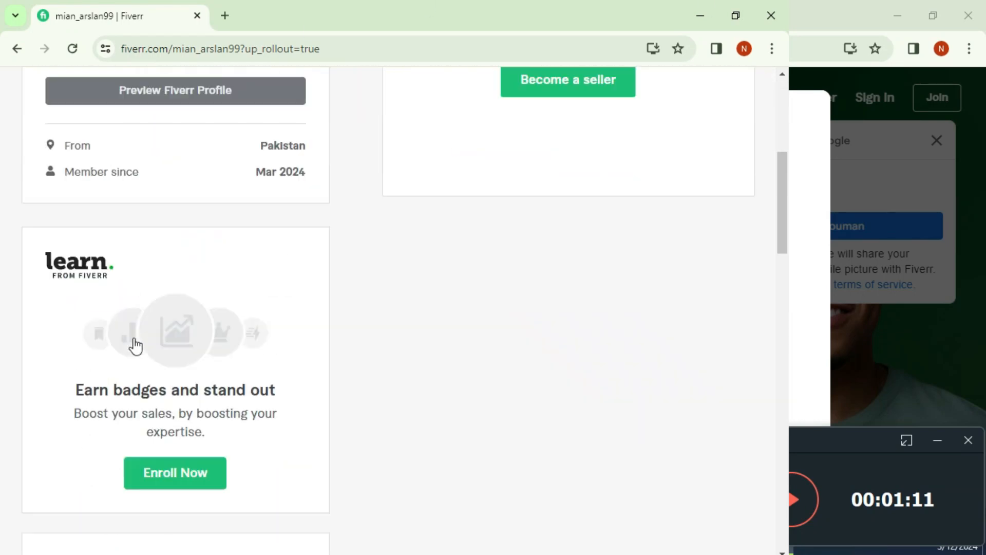
{"action": "scroll", "coordinate": [341, 331], "scroll_direction": "down", "scroll_amount": 7}
{"action": "scroll", "coordinate": [616, 360], "scroll_direction": "up", "scroll_amount": 12}
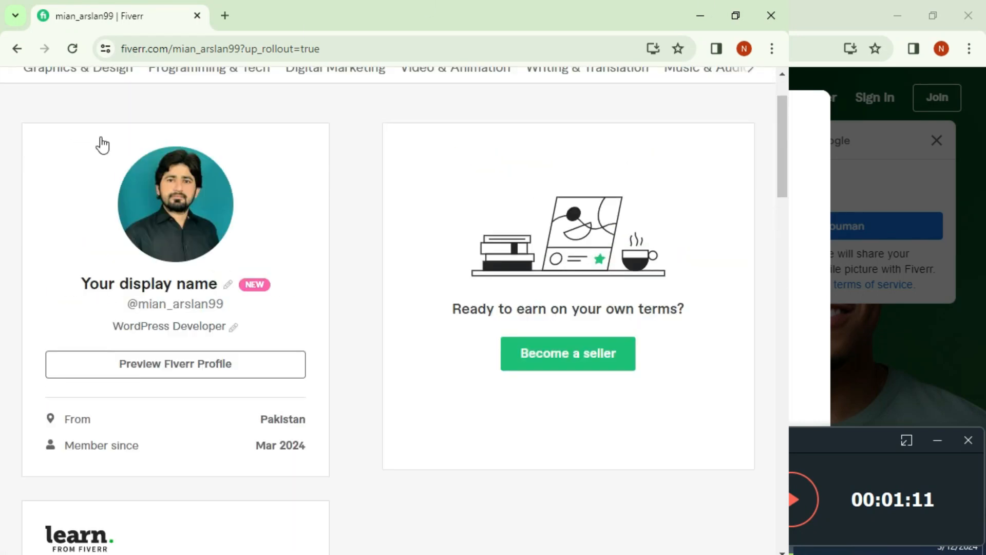
{"action": "left_click", "coordinate": [73, 48]}
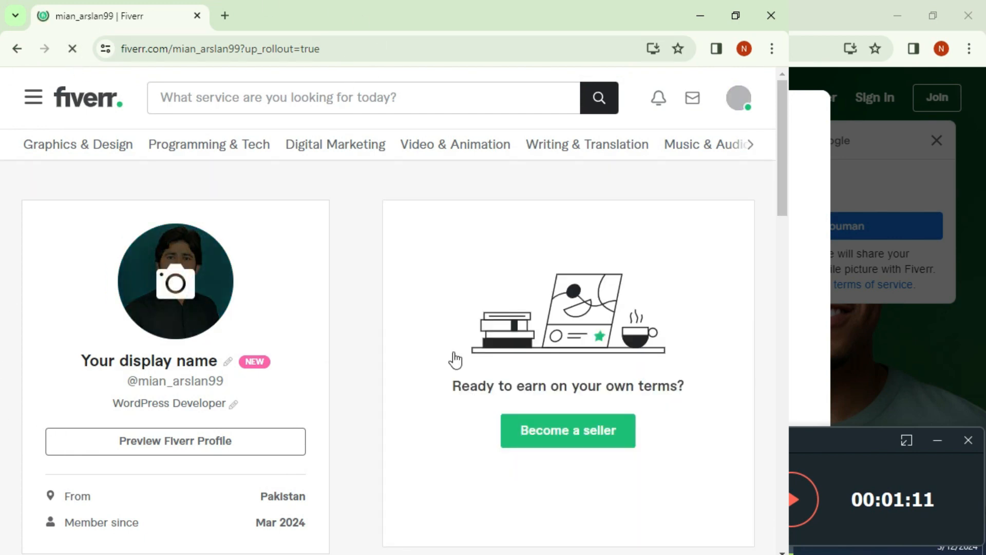
{"action": "scroll", "coordinate": [229, 317], "scroll_direction": "down", "scroll_amount": 5}
{"action": "scroll", "coordinate": [324, 311], "scroll_direction": "down", "scroll_amount": 20}
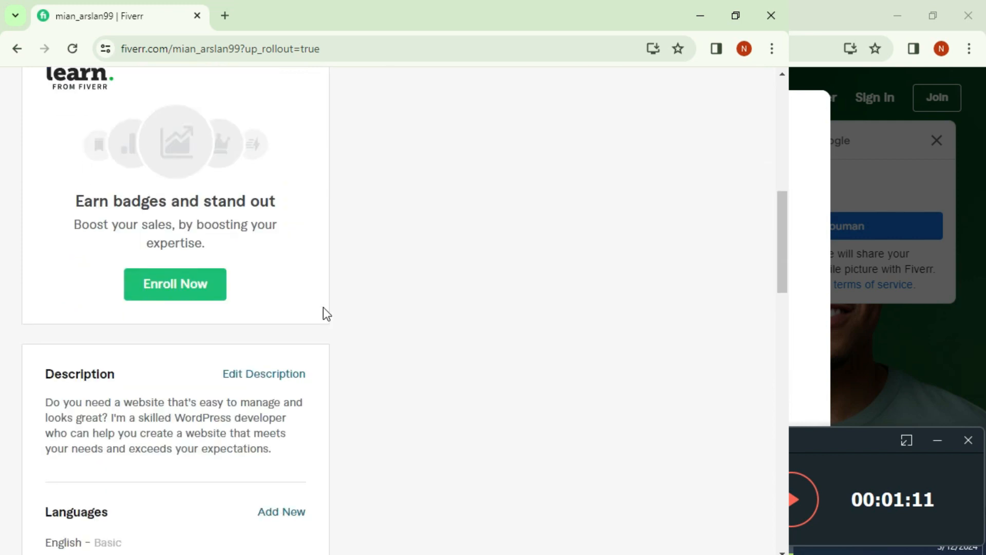
{"action": "scroll", "coordinate": [592, 334], "scroll_direction": "up", "scroll_amount": 20}
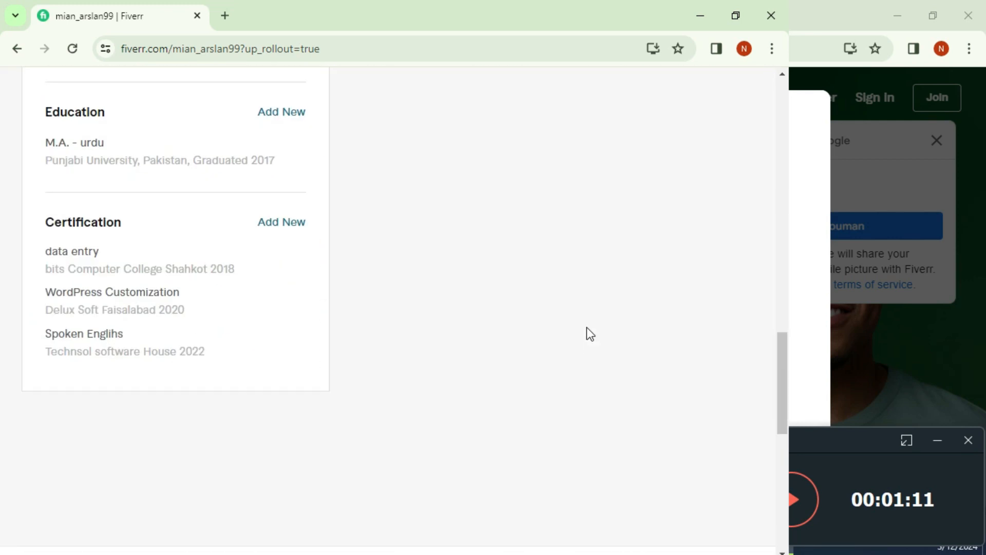